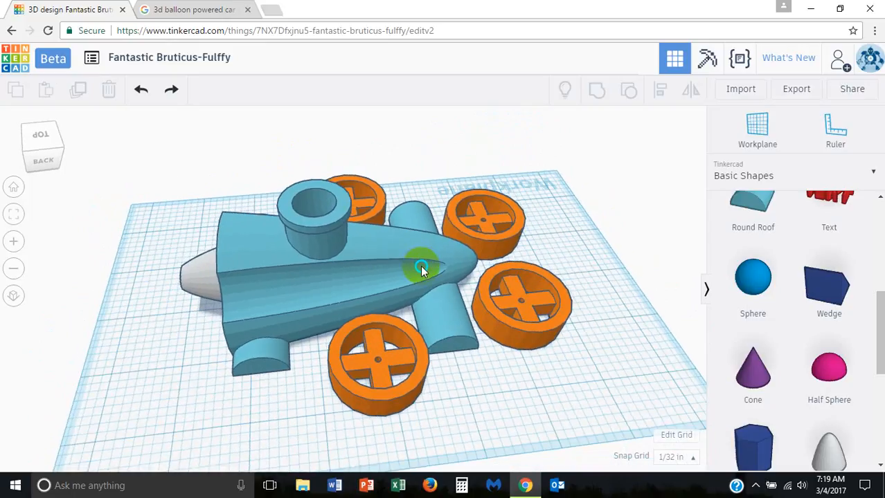
- Add a Round Roof shape behind the car's grey nozzle and colour it yellow
right_drag(488, 319, 607, 325)
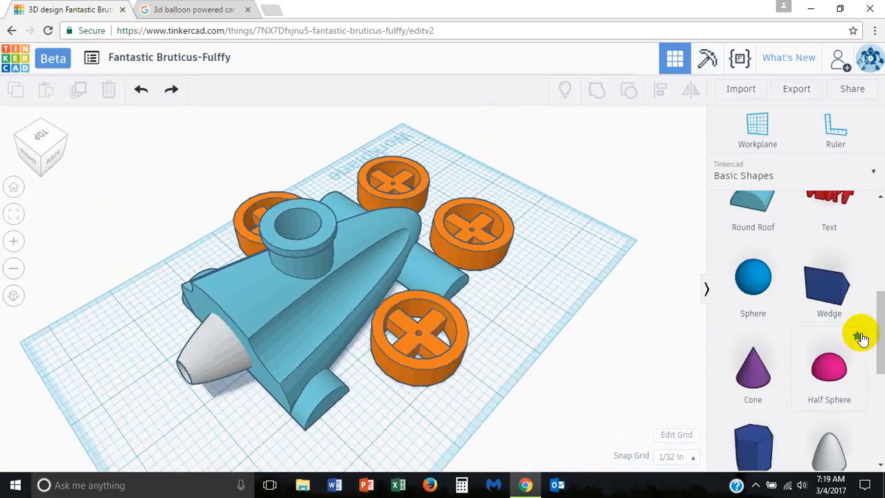
drag(879, 336, 879, 273)
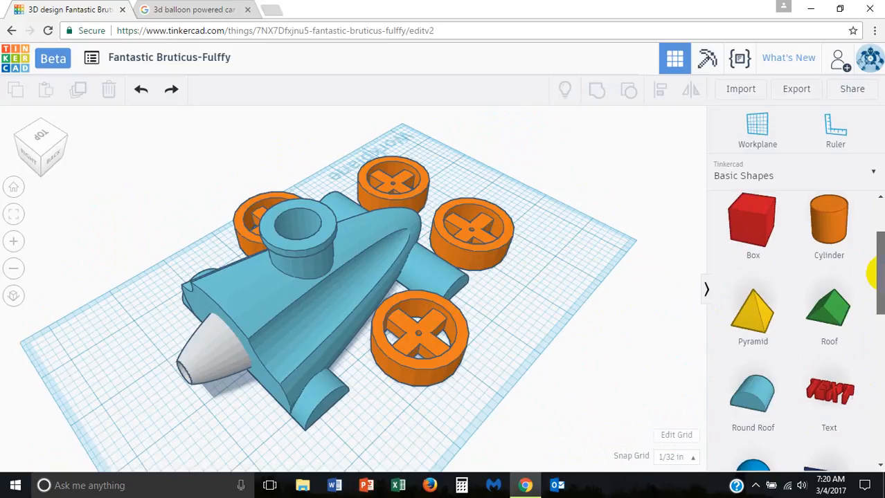
drag(753, 408, 146, 420)
click(578, 173)
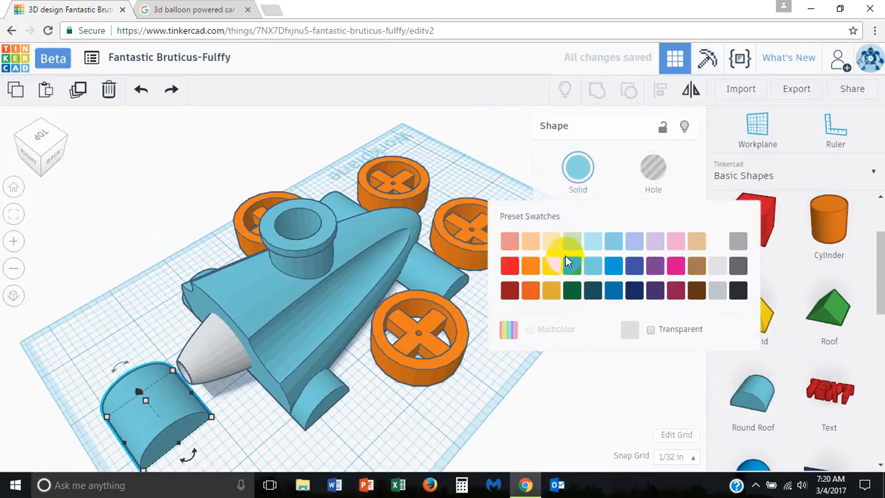
click(550, 265)
- Set the snap grid to 1/8 in and lower the yellow roof's height to 1/4 in
right_drag(332, 361, 137, 308)
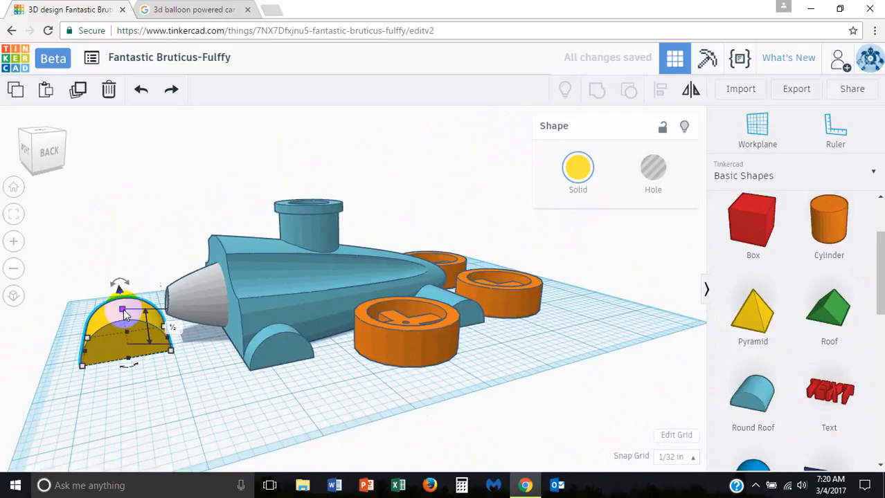
drag(124, 314, 125, 330)
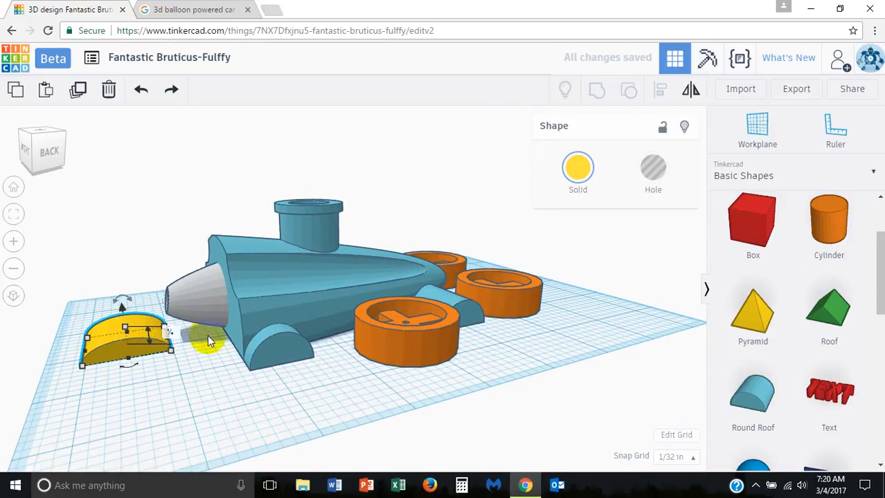
key(ctrl+z)
click(688, 458)
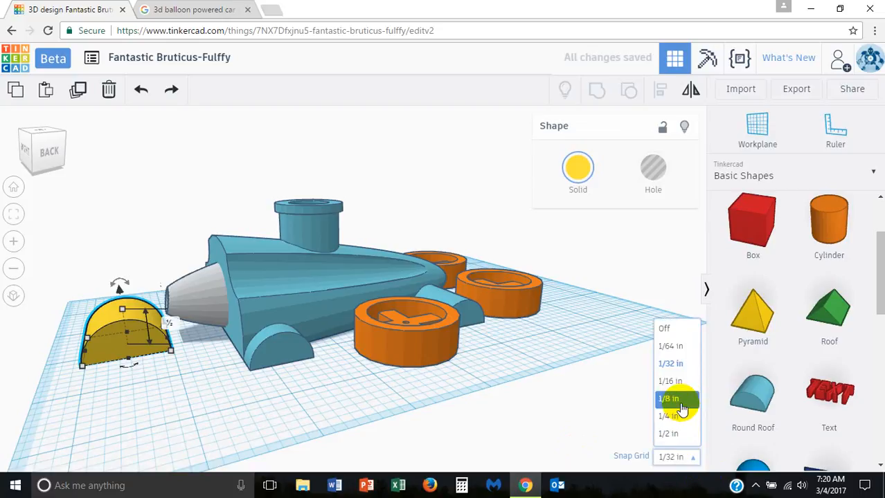
click(679, 400)
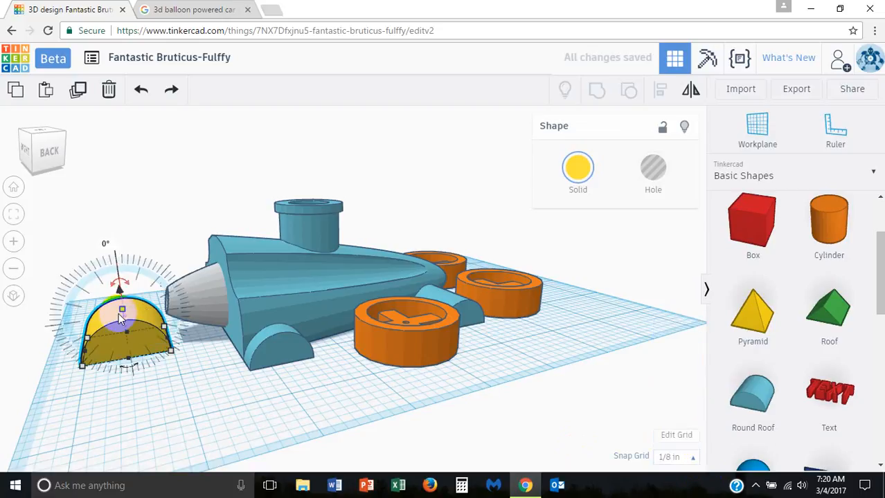
drag(120, 311, 122, 331)
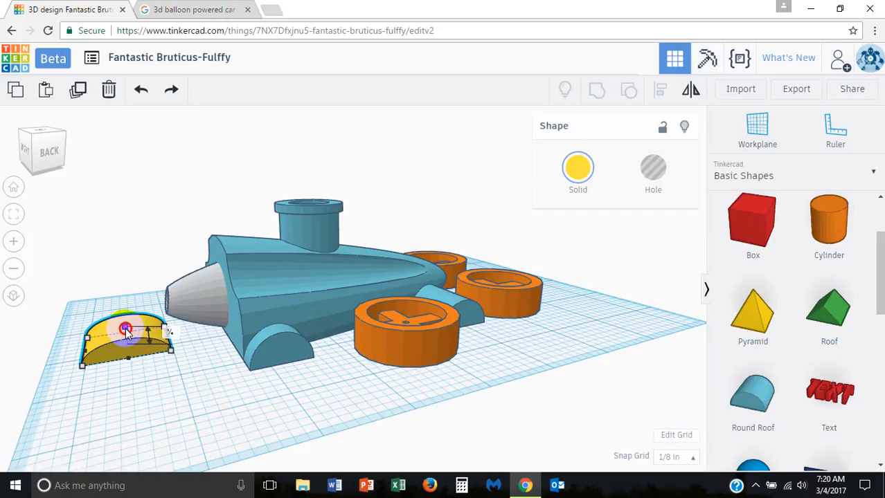
- Stretch the yellow roof along its length to about 1.906 in
scroll(118, 386, up, 4)
scroll(118, 385, down, 4)
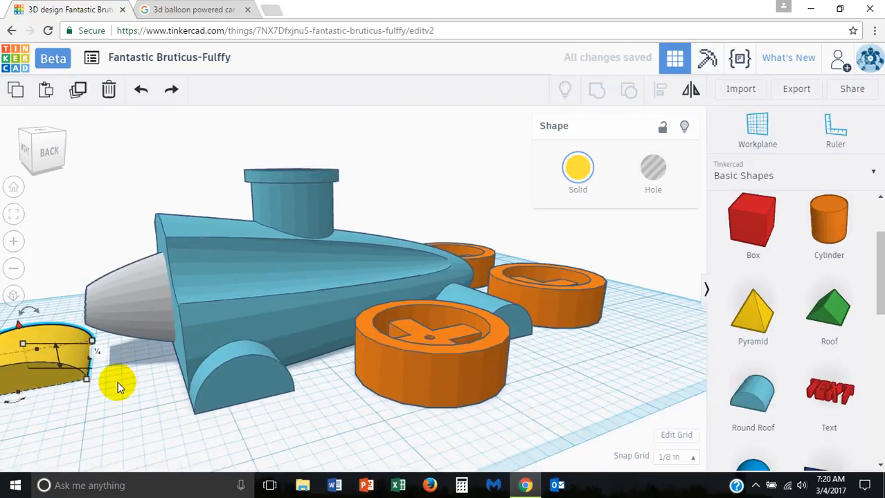
right_drag(97, 394, 173, 386)
drag(173, 380, 246, 398)
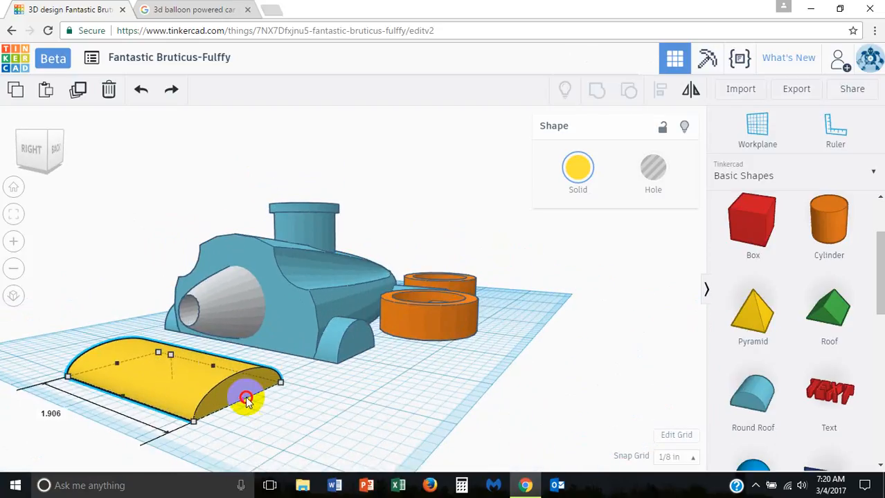
- Move the yellow roof under the nozzle against the car's rear and lengthen it to 3 in
right_drag(128, 396, 381, 401)
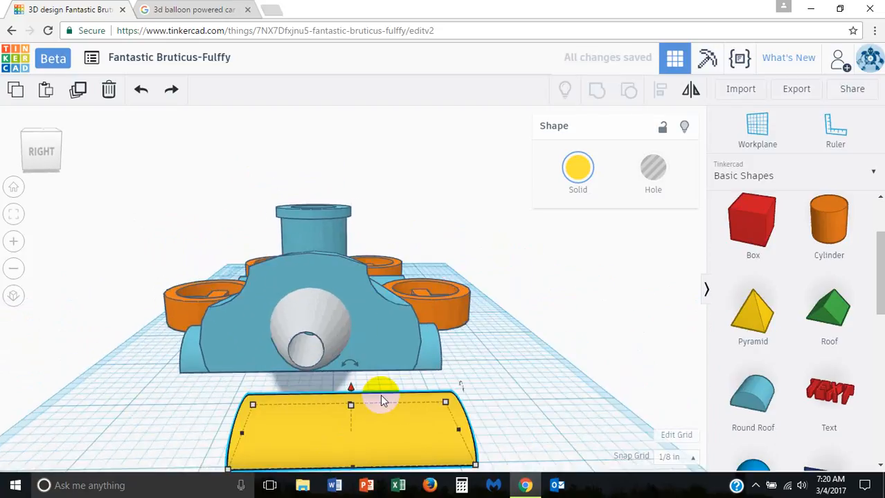
right_drag(447, 303, 458, 363)
middle_drag(458, 362, 438, 269)
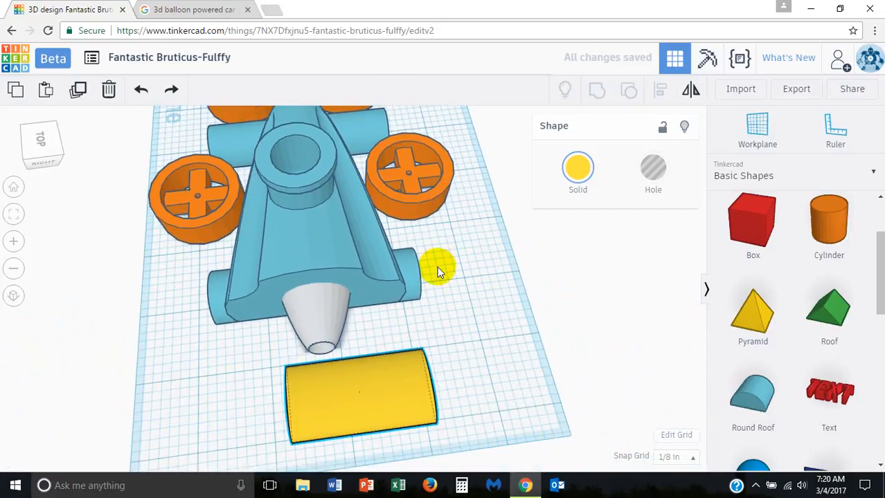
scroll(438, 268, up, 3)
scroll(298, 411, down, 2)
scroll(299, 412, down, 1)
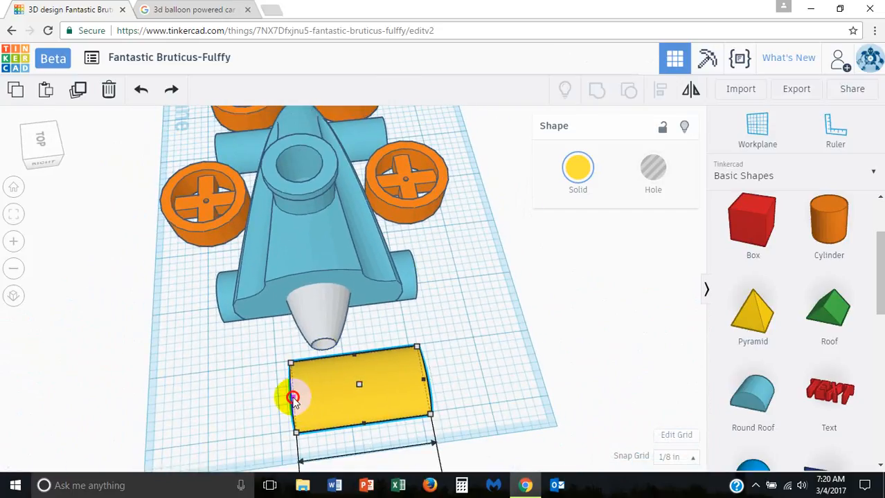
drag(292, 396, 298, 352)
drag(408, 322, 424, 319)
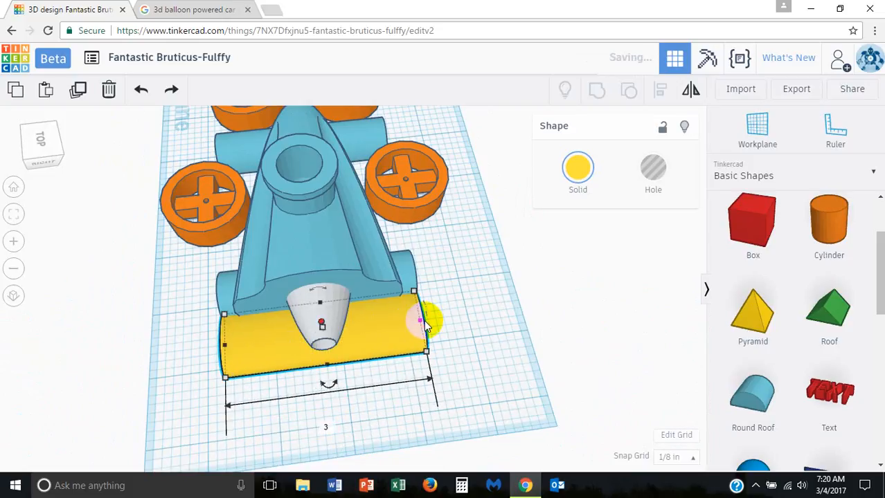
- Shorten the yellow roof to 2 1/2 in at its two ends and narrow it to 5/8 in
scroll(446, 350, up, 4)
right_drag(506, 353, 449, 352)
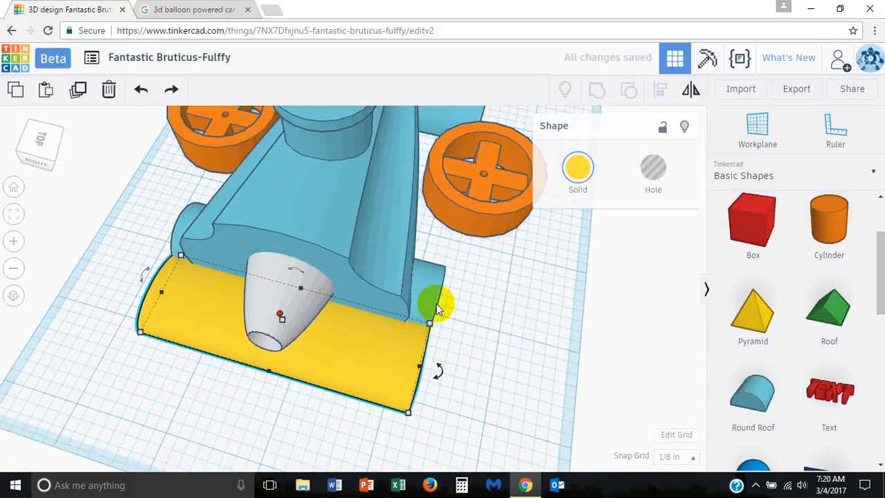
right_drag(449, 175, 449, 176)
drag(419, 365, 392, 366)
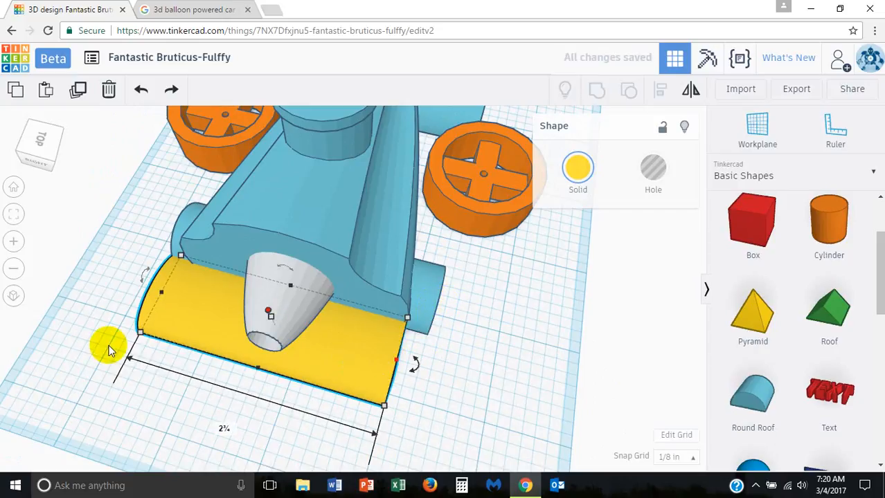
drag(161, 294, 182, 294)
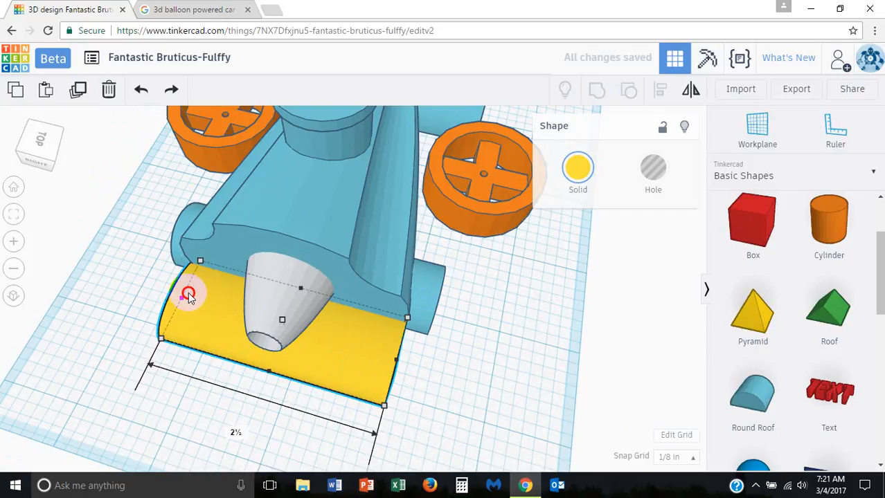
right_drag(188, 295, 227, 332)
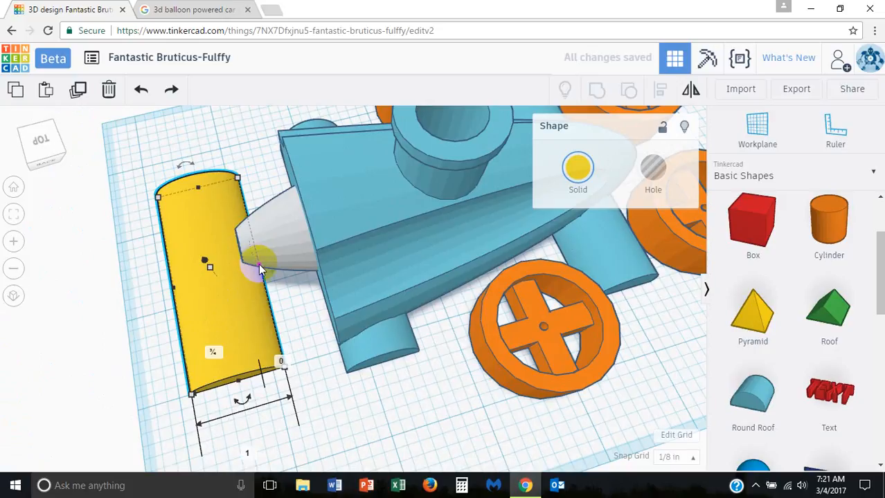
drag(259, 270, 227, 276)
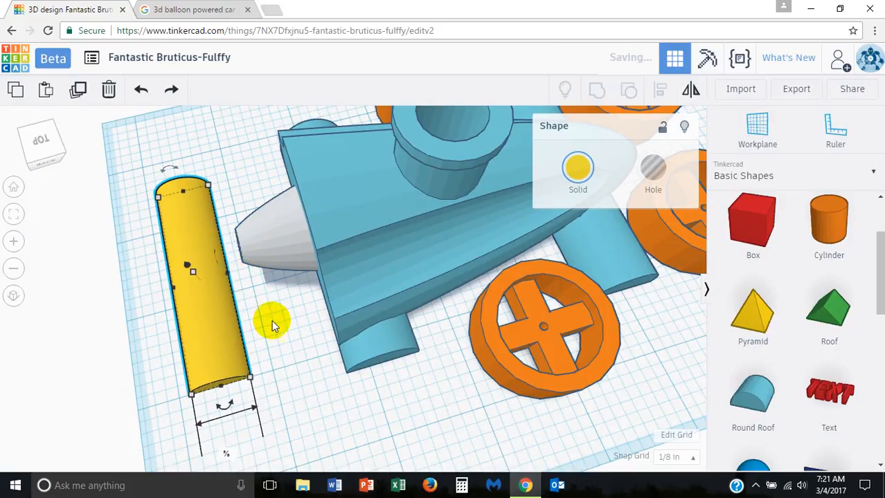
- Rotate the yellow roof upside down so its flat face is level and points upward
right_drag(273, 319, 289, 324)
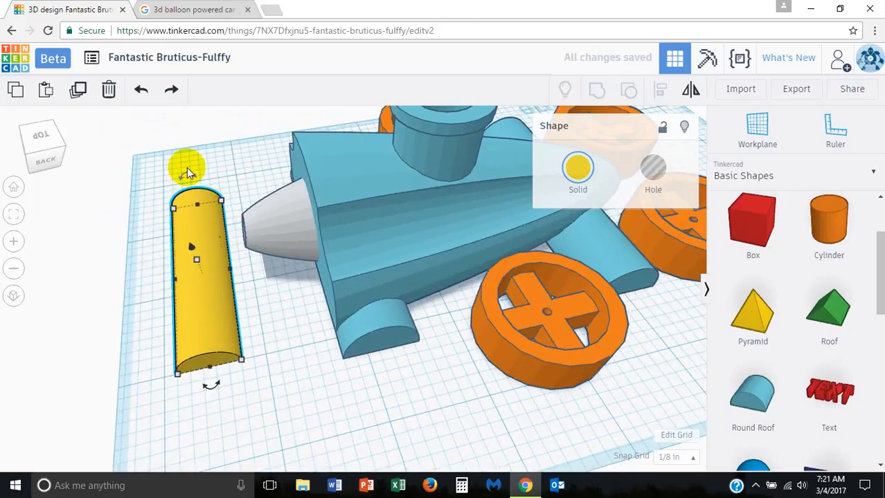
mouse_move(188, 176)
drag(185, 173, 222, 268)
right_drag(273, 304, 272, 210)
mouse_move(207, 236)
mouse_down()
mouse_move(206, 173)
mouse_move(212, 235)
mouse_up()
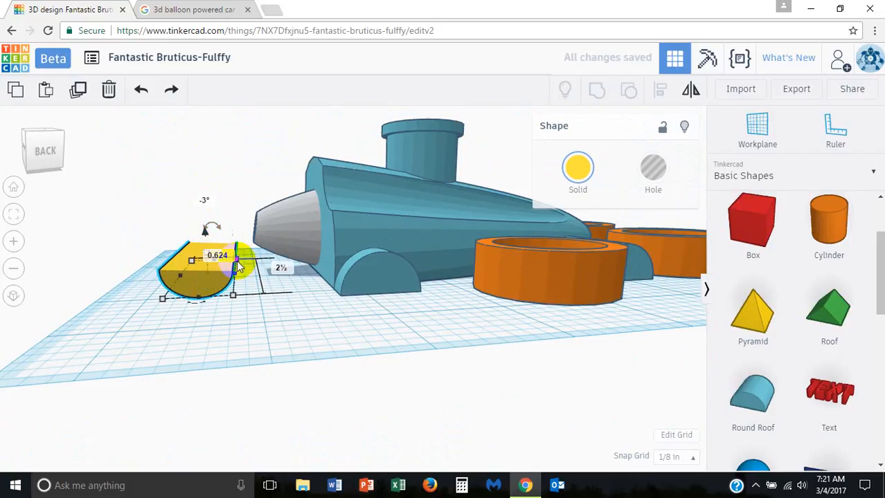
drag(202, 231, 199, 153)
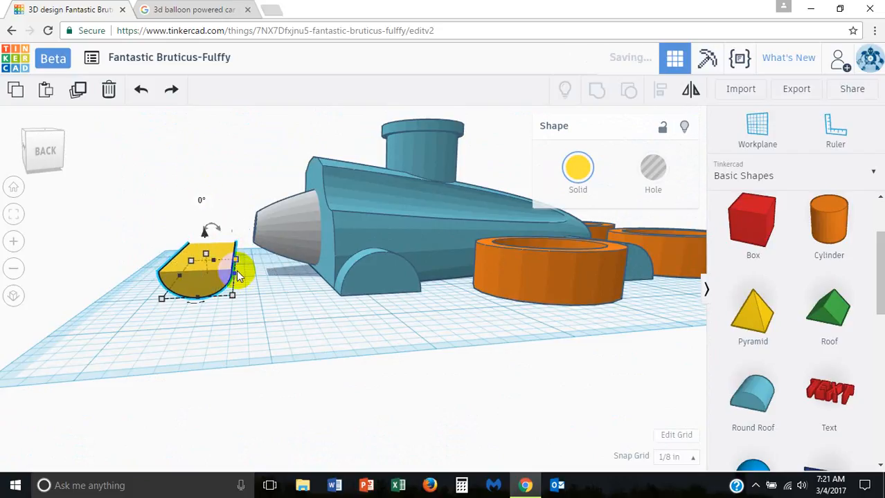
click(238, 267)
- Raise the inverted yellow roof off the workplane and move it over the rear of the car body
right_drag(280, 311, 208, 291)
click(197, 281)
drag(184, 247, 182, 124)
drag(176, 166, 329, 168)
scroll(416, 216, up, 2)
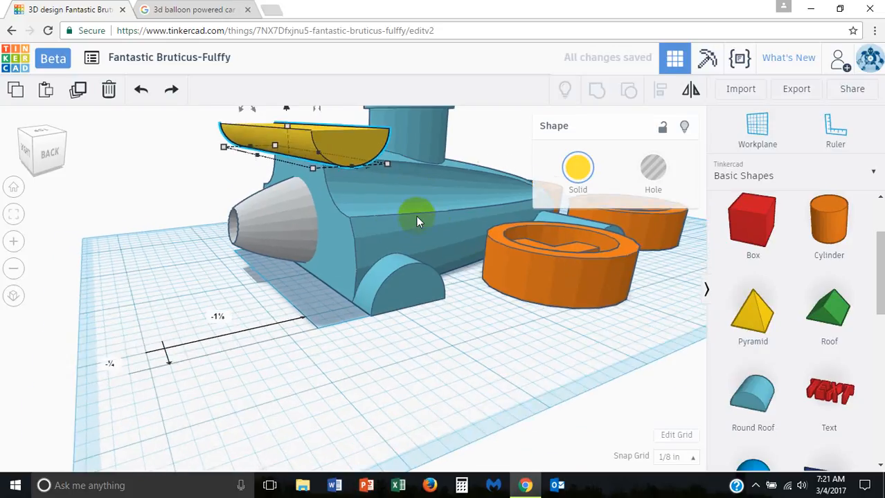
scroll(416, 216, down, 3)
middle_drag(416, 216, 392, 318)
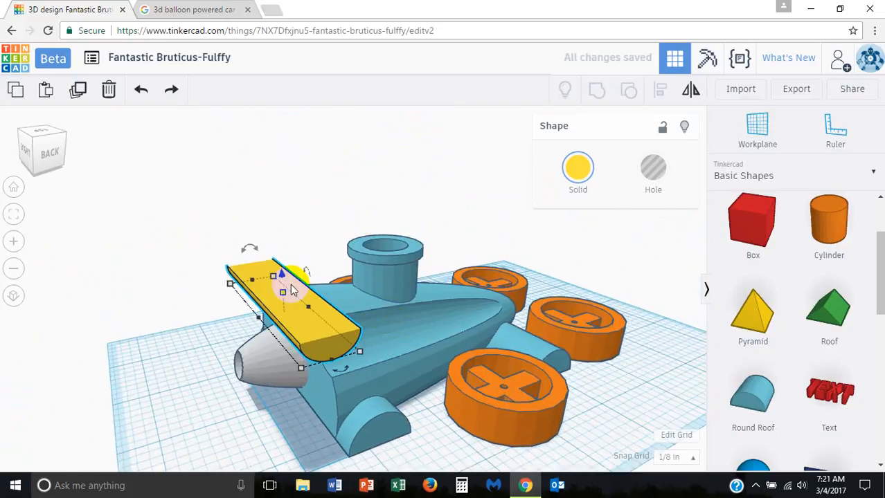
- Adjust the yellow spoiler's height and shift it forward above the car body's rear edge
drag(283, 272, 283, 247)
right_drag(449, 328, 392, 310)
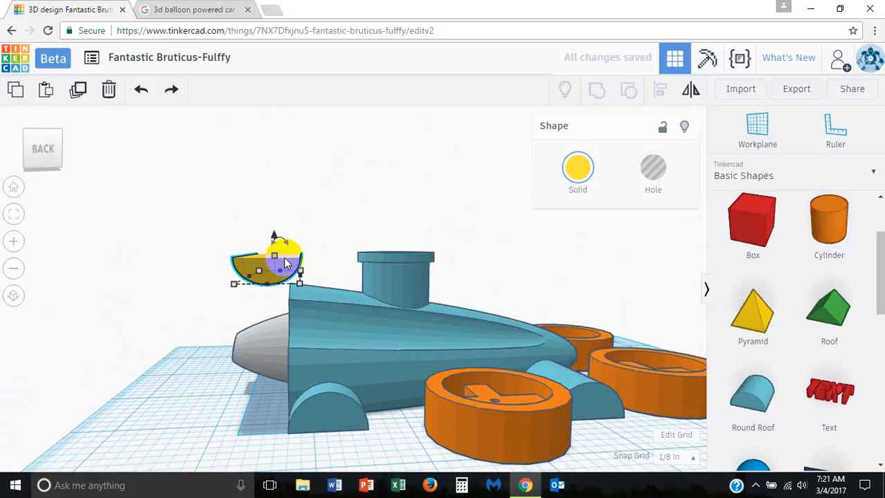
drag(275, 237, 294, 196)
right_drag(248, 289, 372, 349)
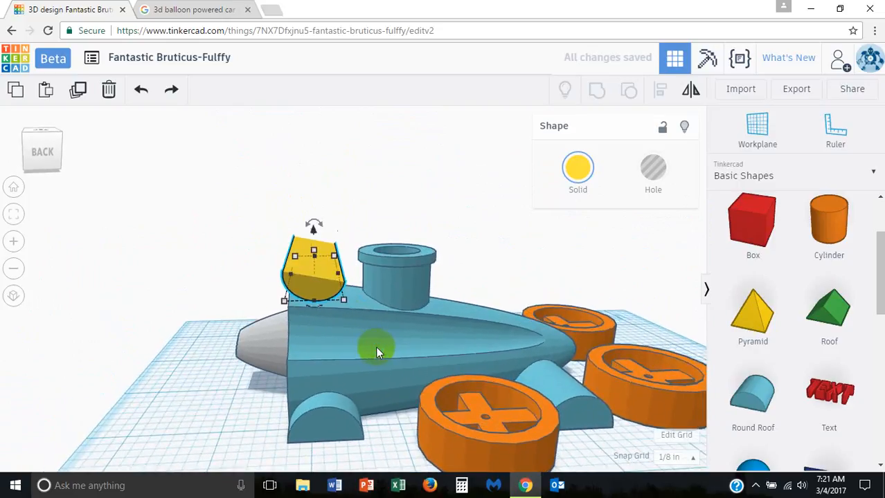
- Add a Wedge shape behind the car and thin it to 1/4 in as a trial fin
drag(880, 303, 228, 409)
right_drag(261, 431, 357, 430)
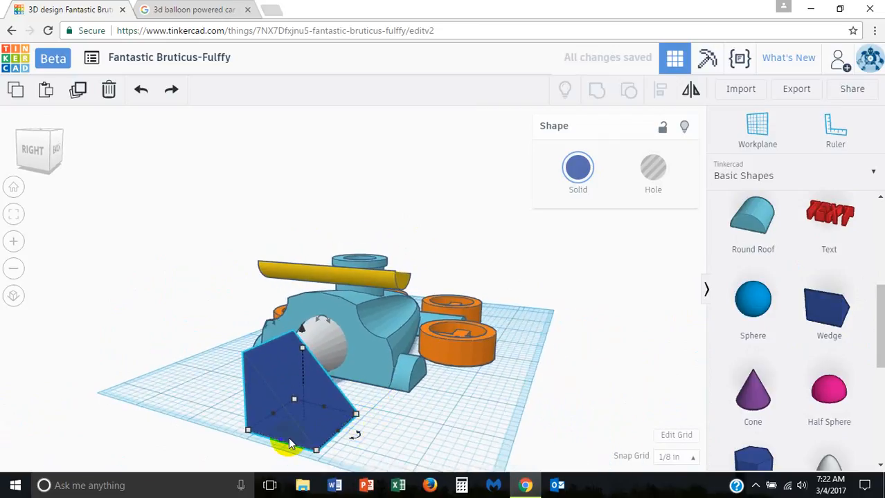
drag(287, 438, 325, 421)
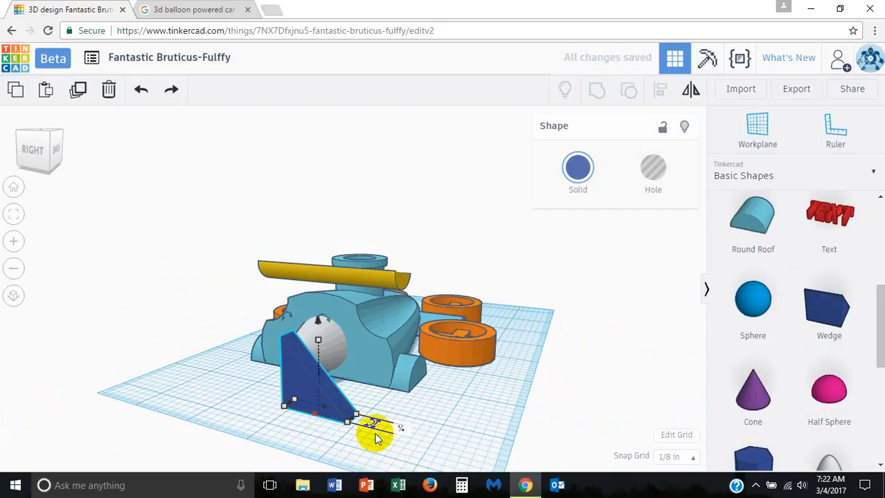
- Add a Paraboloid shape near the wedge behind the car and flatten it into a thin fin
drag(881, 347, 881, 393)
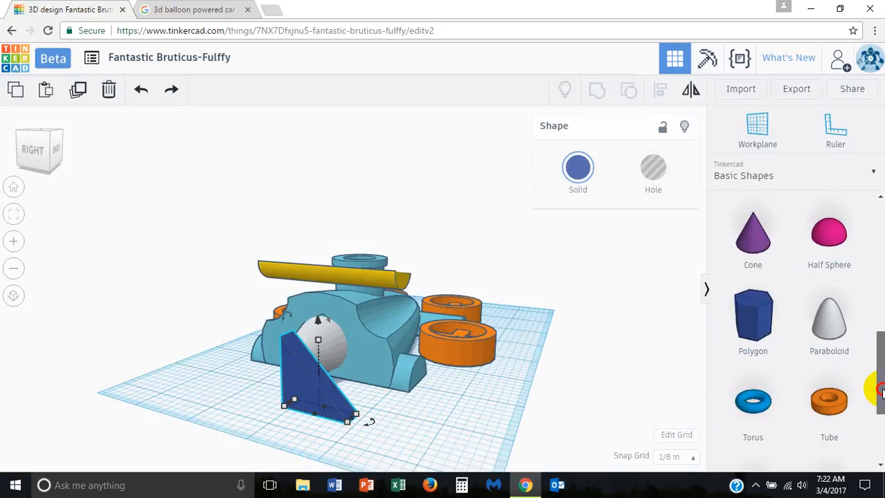
drag(832, 331, 434, 429)
right_drag(523, 415, 369, 417)
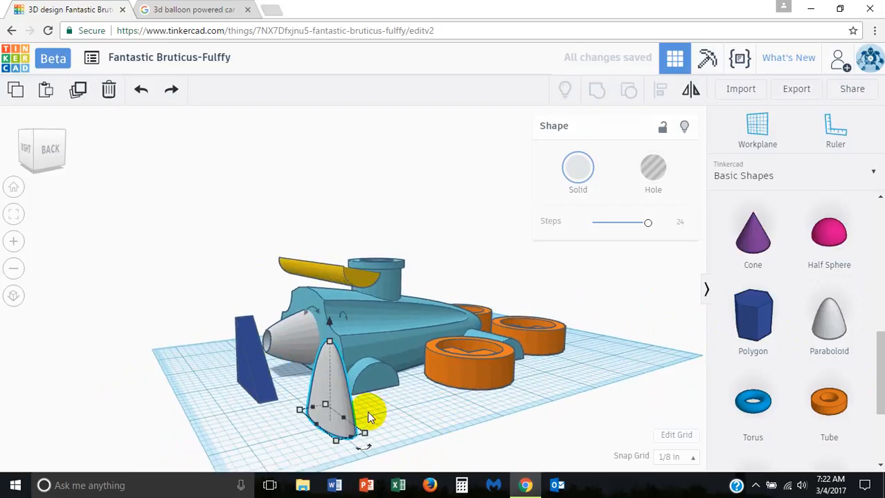
- Move the wedge away from the car and bring the paraboloid fin next to it for comparison
drag(256, 373, 254, 411)
scroll(282, 421, up, 4)
middle_drag(288, 418, 300, 311)
right_drag(300, 311, 306, 343)
right_drag(365, 309, 357, 359)
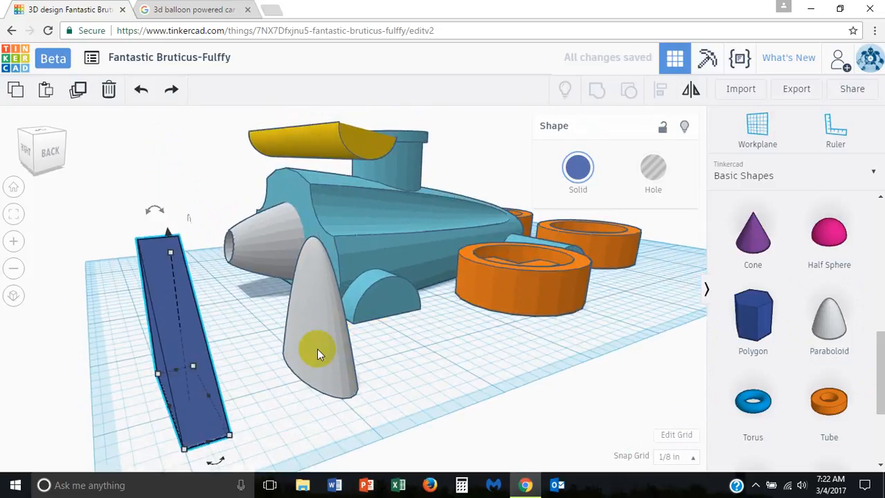
drag(331, 351, 239, 340)
right_drag(328, 351, 374, 391)
- Delete the blue wedge
click(250, 391)
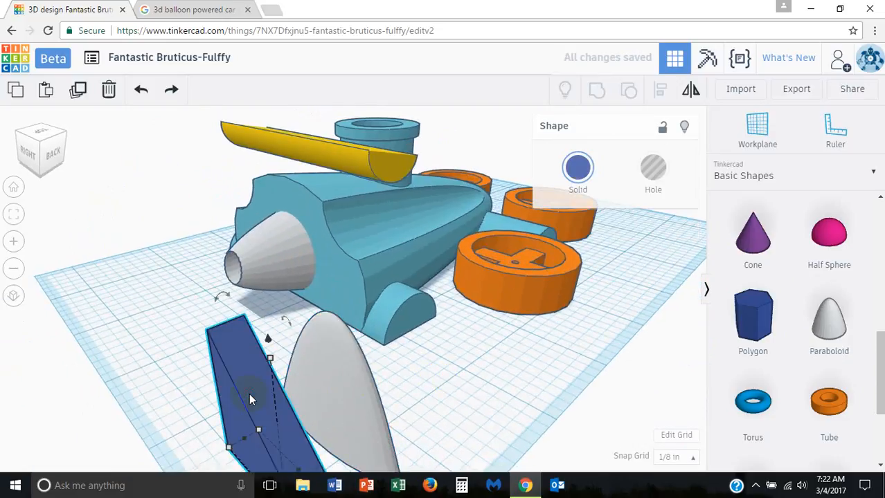
key(Delete)
scroll(420, 399, down, 3)
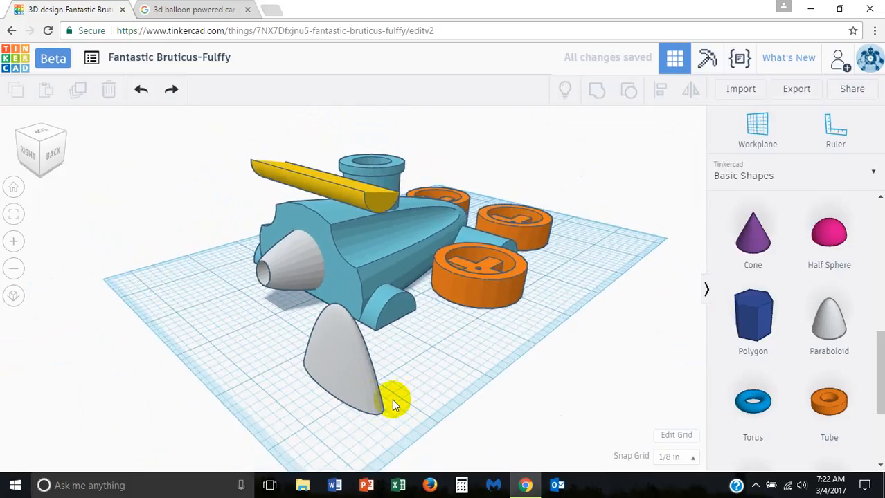
- Narrow the paraboloid fin and raise it about 1 3/8 in above the workplane, close to the spoiler
click(359, 394)
drag(380, 416, 319, 377)
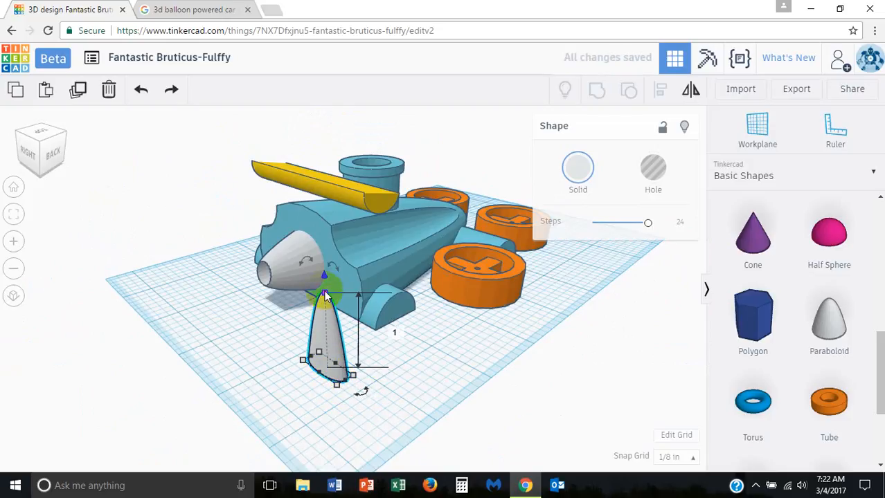
drag(324, 306, 320, 200)
click(375, 357)
click(326, 335)
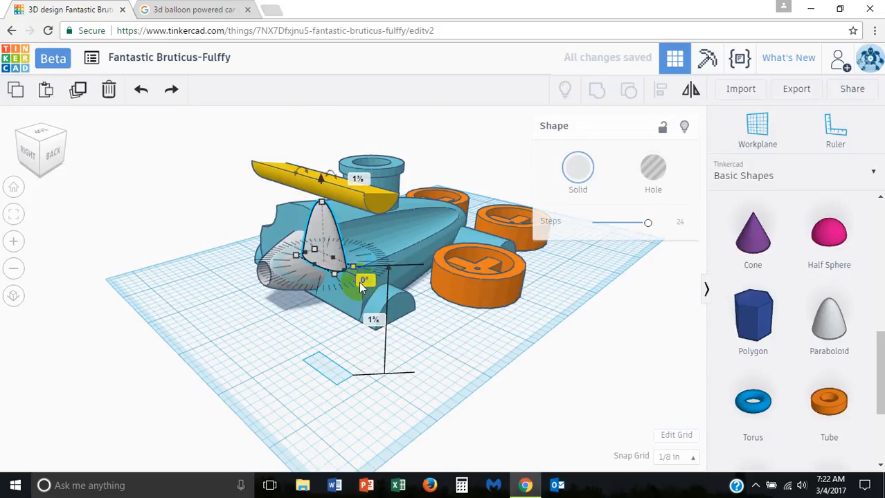
- Move the paraboloid fin onto the top rear of the car body, beneath the yellow spoiler
scroll(359, 298, up, 5)
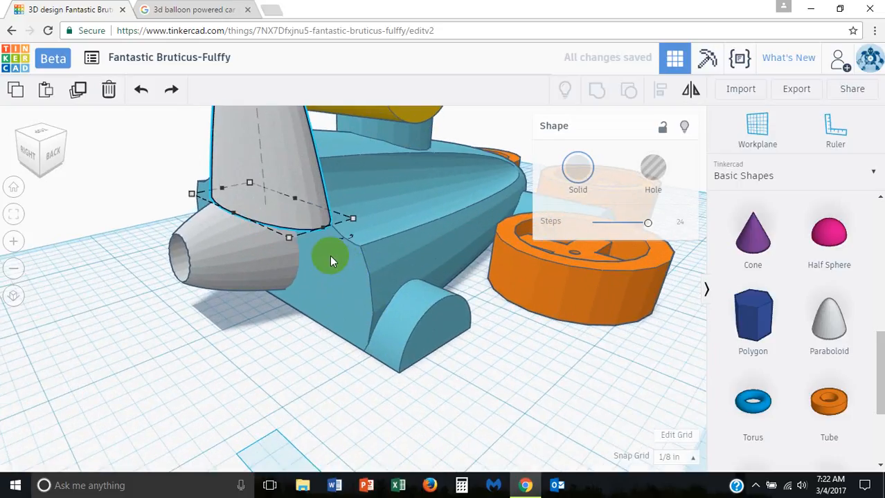
right_drag(410, 272, 406, 291)
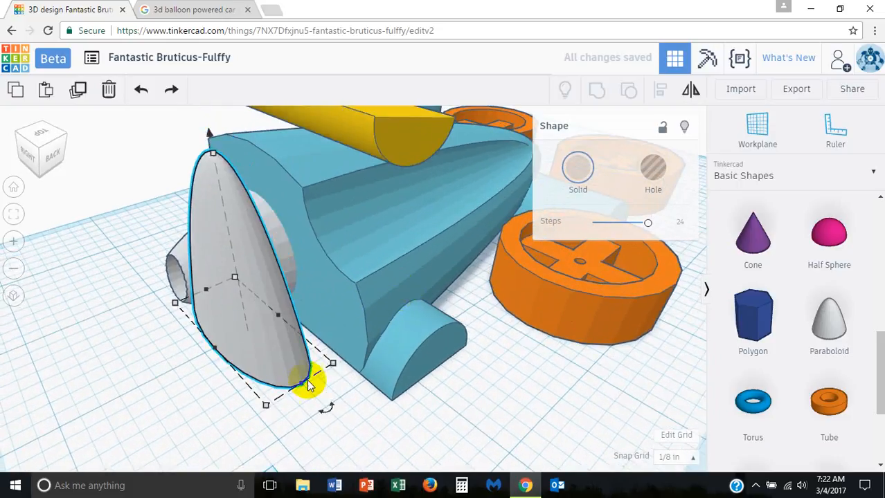
drag(315, 403, 353, 249)
drag(300, 326, 307, 121)
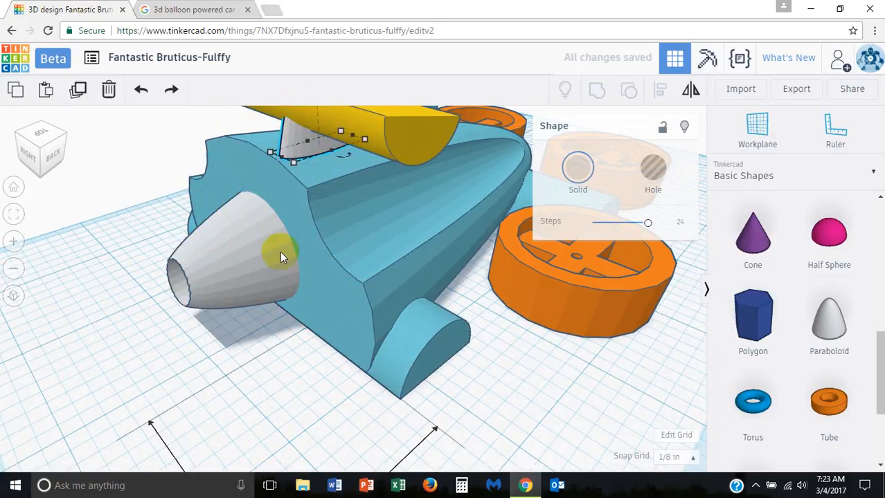
right_drag(282, 253, 390, 303)
scroll(390, 303, down, 5)
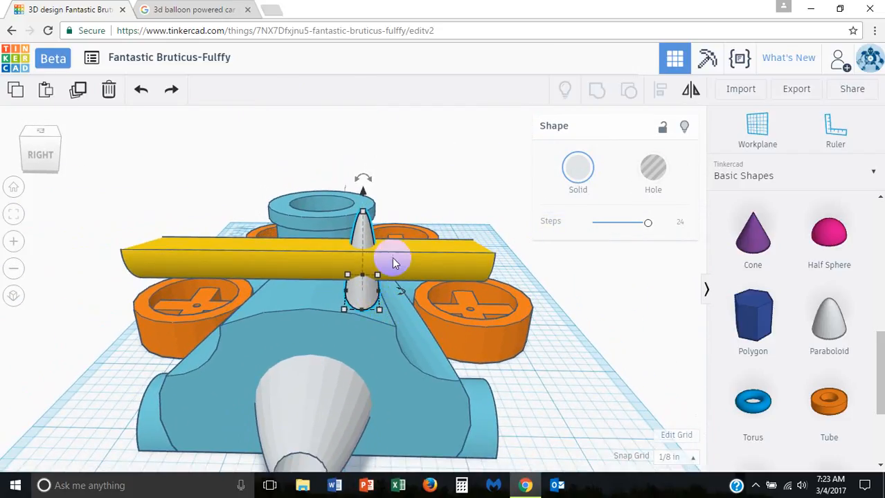
- Raise the yellow spoiler about 1/4 in, to about 1 3/4 in above the workplane, so it sits higher on the fin
click(392, 262)
right_drag(490, 310, 385, 282)
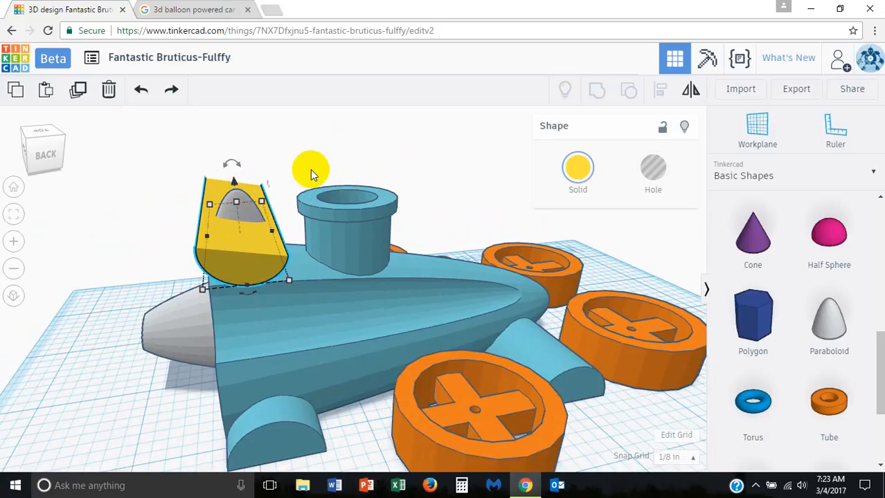
click(242, 222)
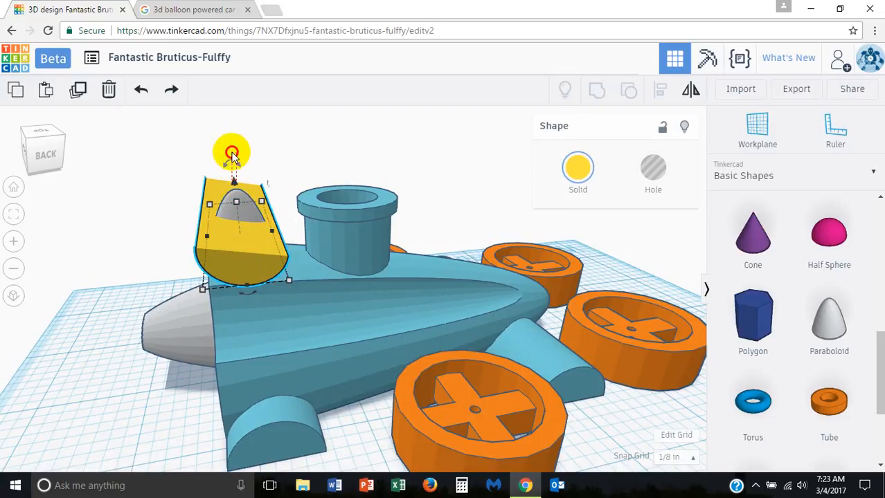
click(231, 155)
click(222, 232)
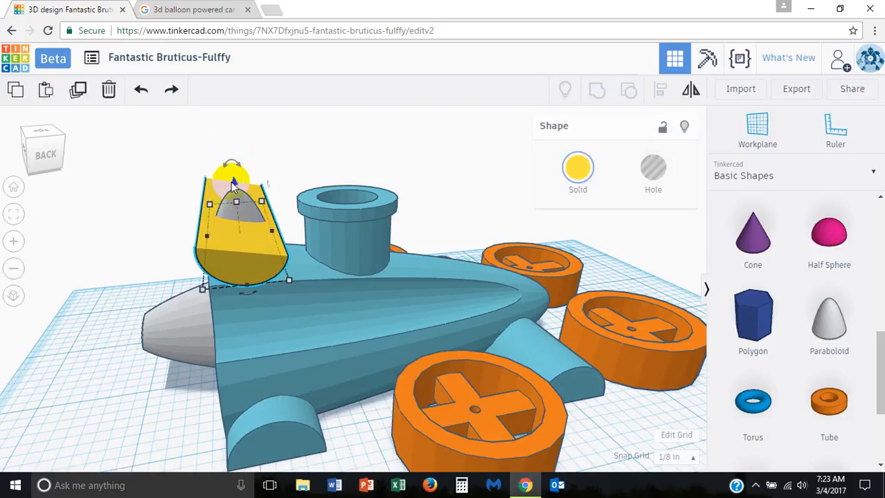
drag(234, 181, 234, 151)
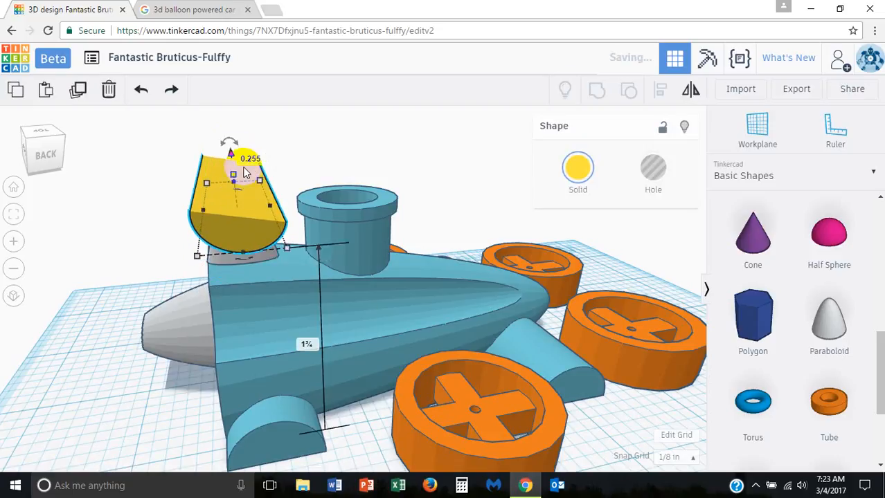
right_drag(395, 305, 344, 328)
- Duplicate the paraboloid fin and place the copy beneath the opposite half of the spoiler as a second support
click(349, 345)
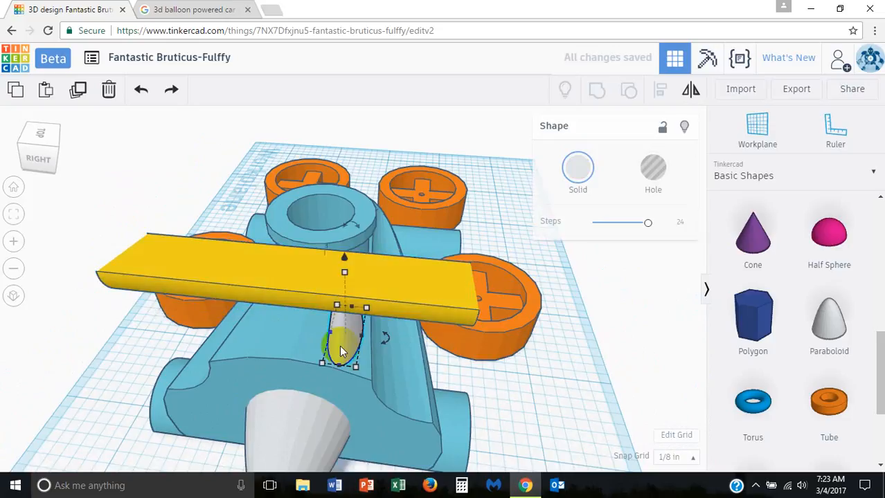
key(ctrl+d)
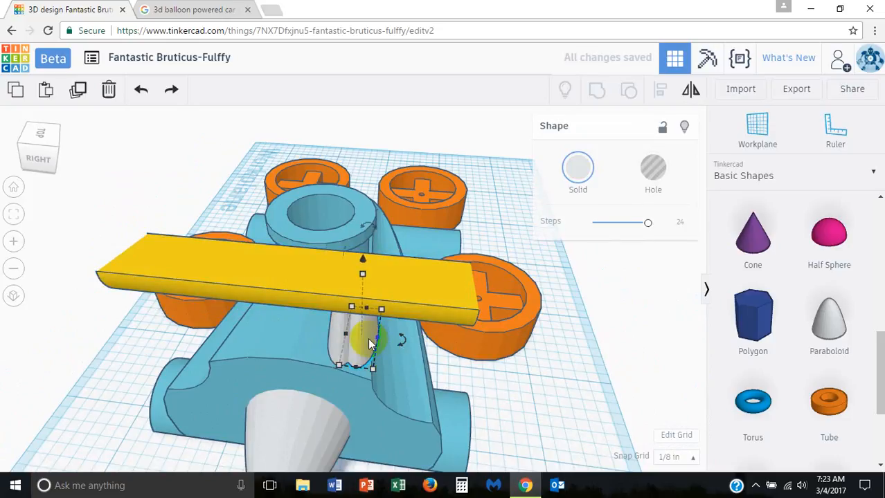
drag(339, 345, 264, 327)
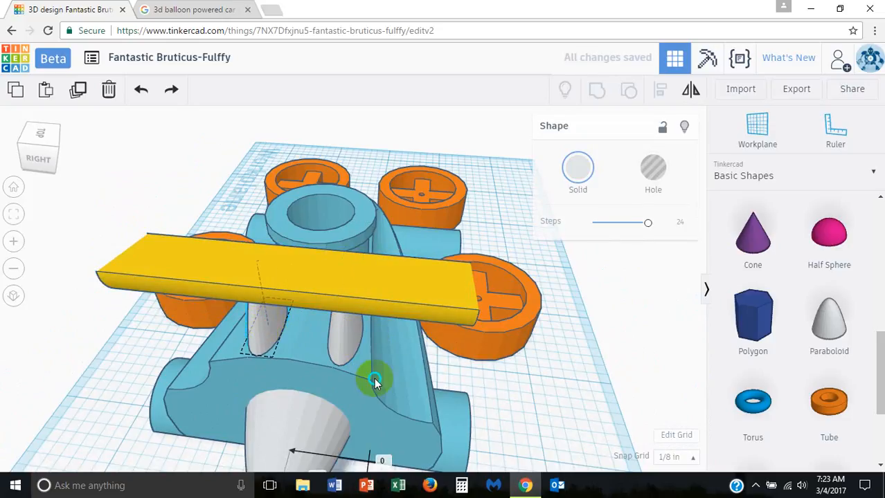
right_drag(371, 376, 330, 311)
drag(287, 242, 275, 243)
right_drag(445, 302, 348, 320)
right_drag(408, 302, 411, 316)
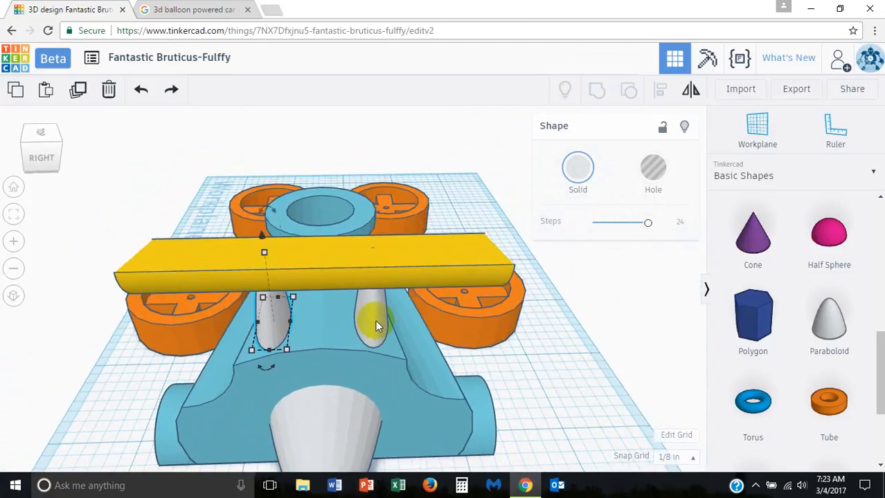
- Align the two paraboloid fins with each other and group them into one shape
click(375, 321)
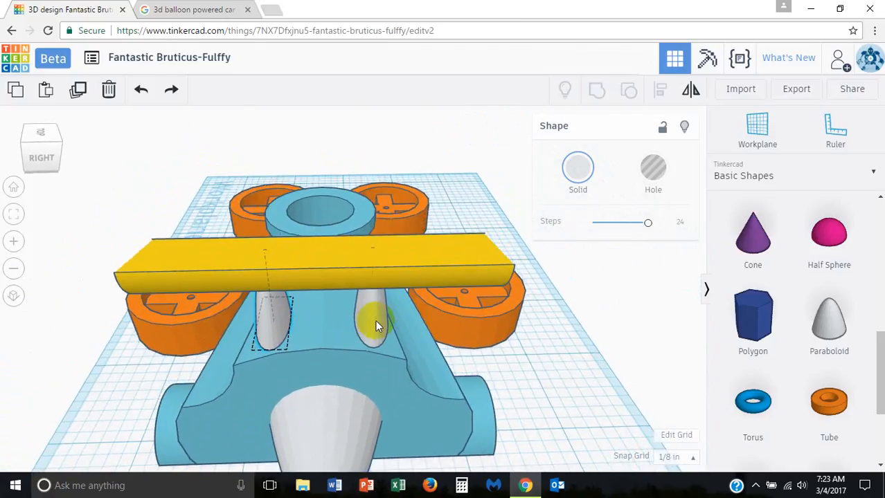
shift+click(271, 323)
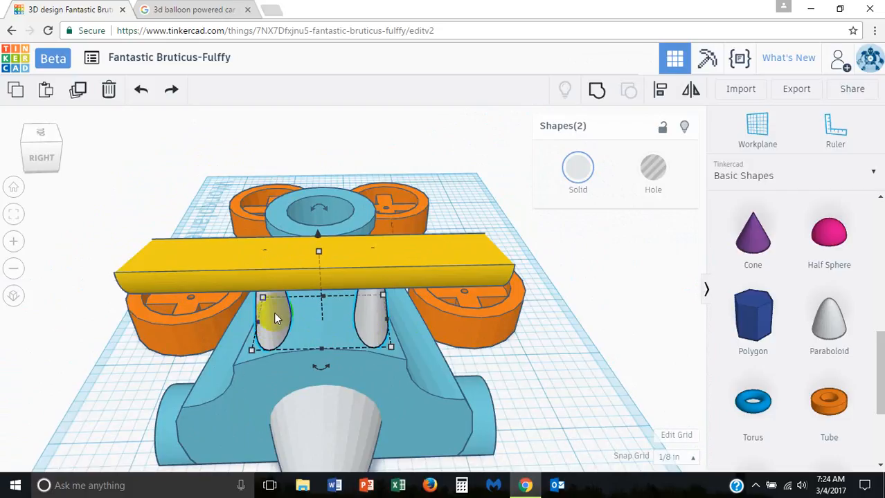
click(661, 94)
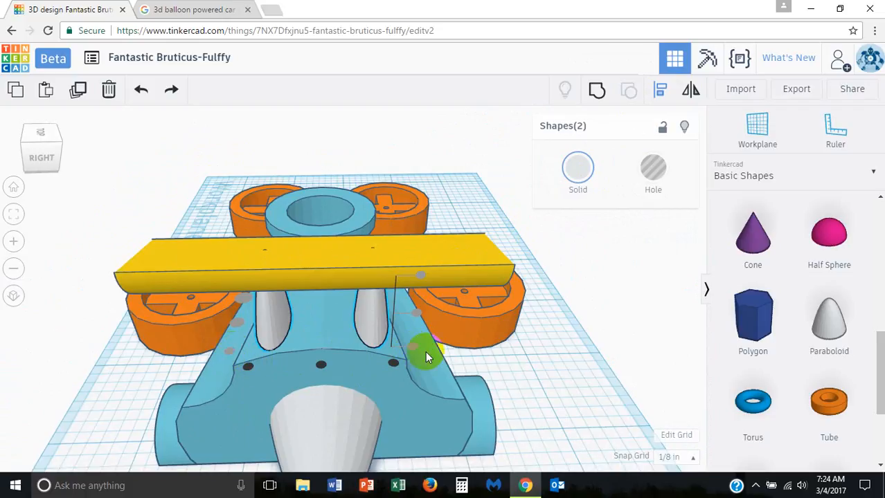
right_drag(513, 346, 390, 320)
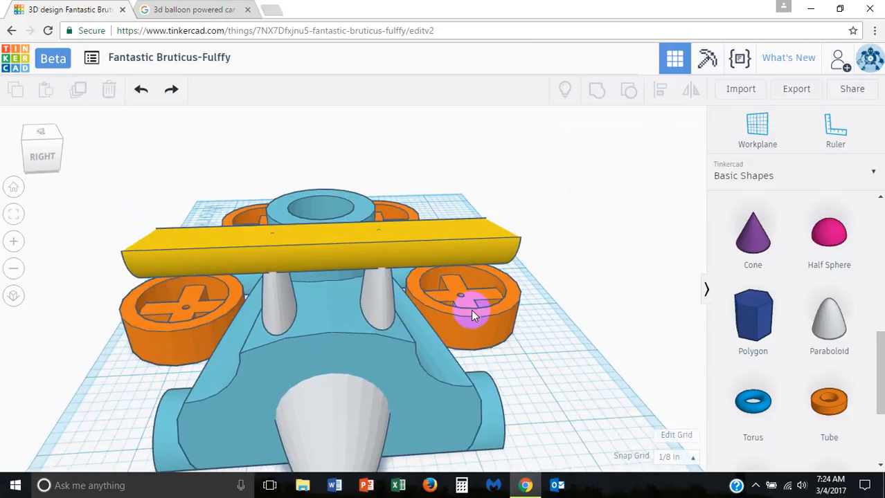
click(380, 298)
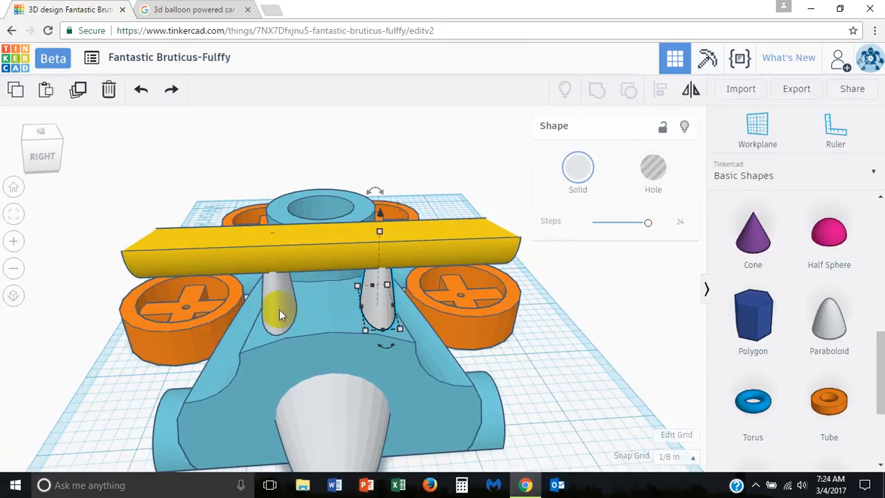
shift+click(278, 309)
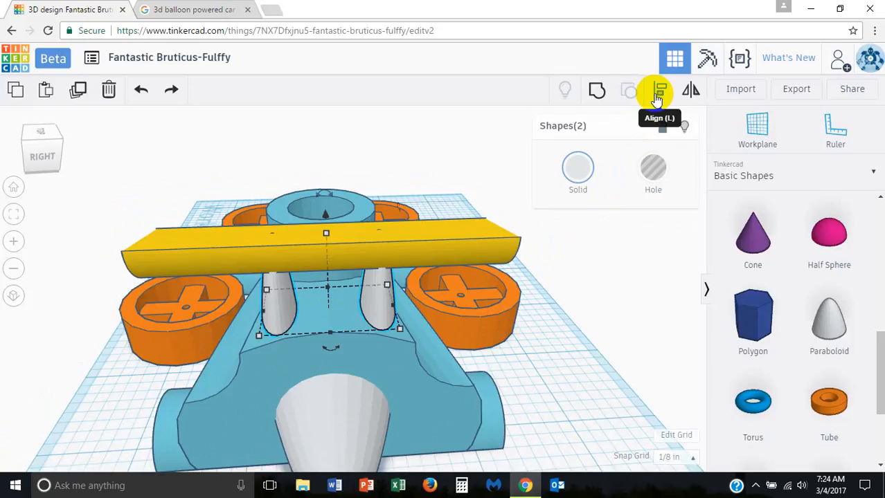
click(593, 92)
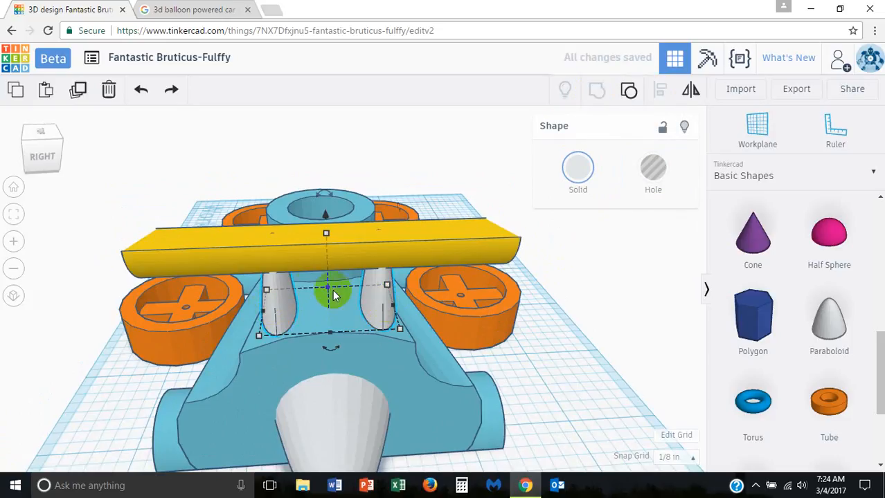
- Select the grouped fins with the yellow spoiler and align the two so the fins are centred along its length
shift+click(362, 254)
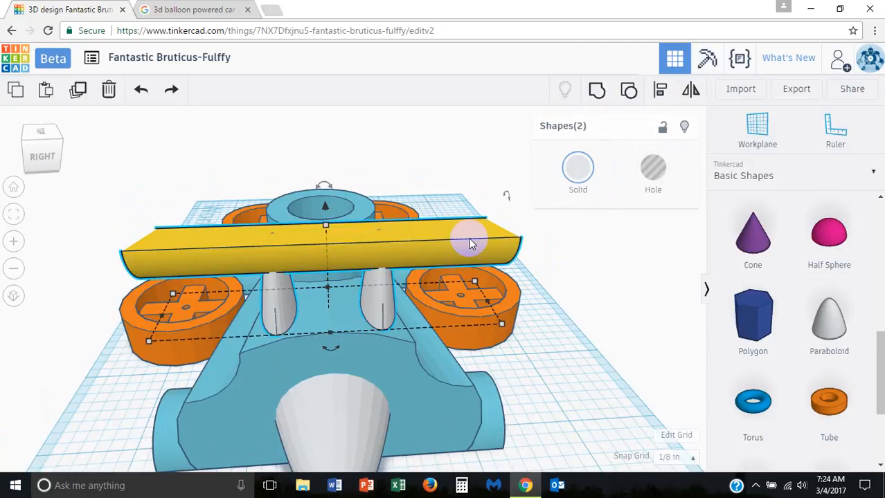
shift+click(426, 286)
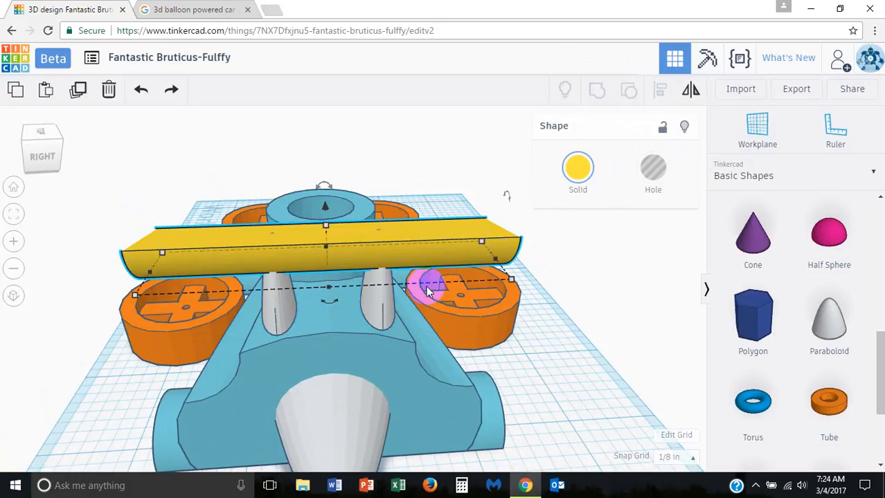
shift+click(382, 299)
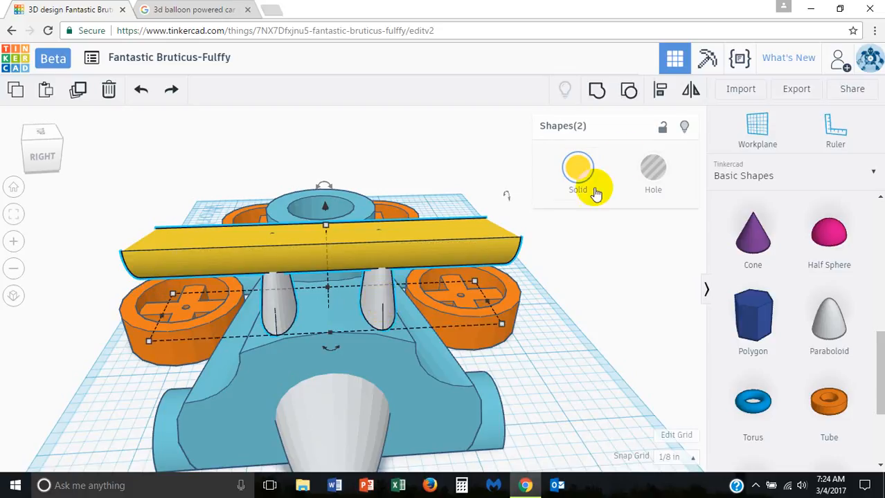
click(658, 89)
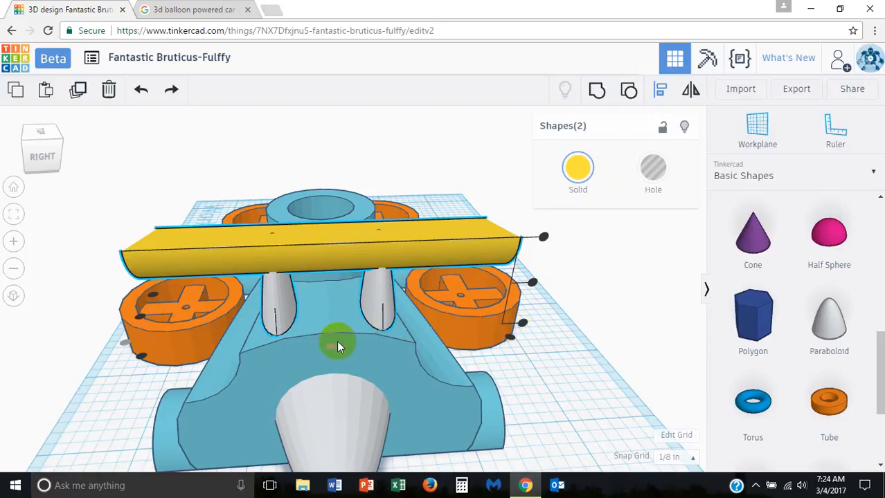
click(569, 342)
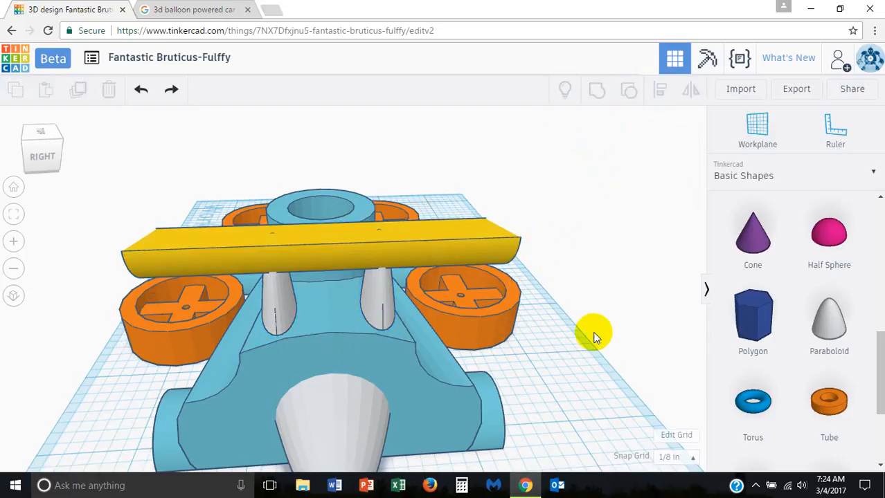
- Lower the spoiler and grouped fins together to 1 1/4 in above the workplane, onto the car body
right_drag(592, 336, 583, 315)
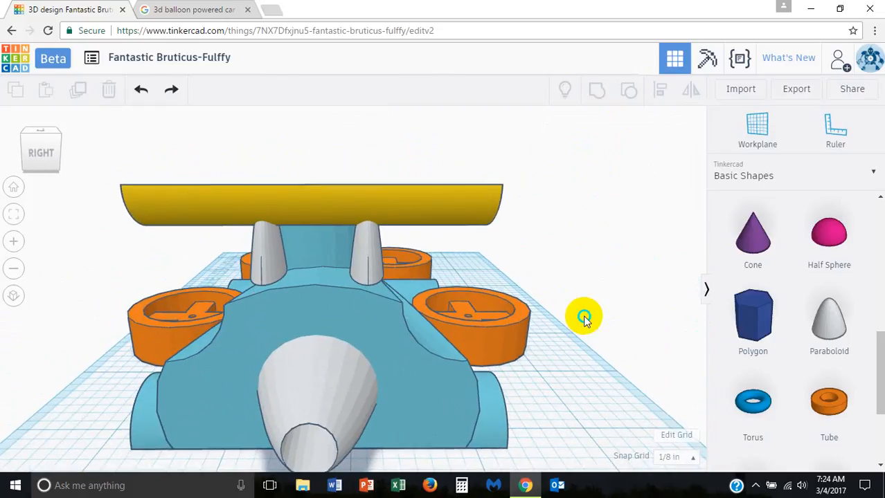
click(367, 257)
shift+click(348, 216)
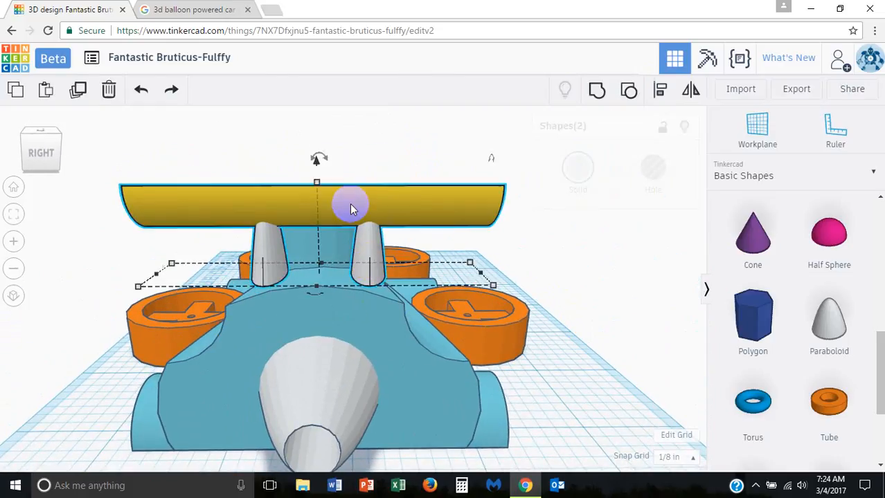
drag(318, 164, 316, 185)
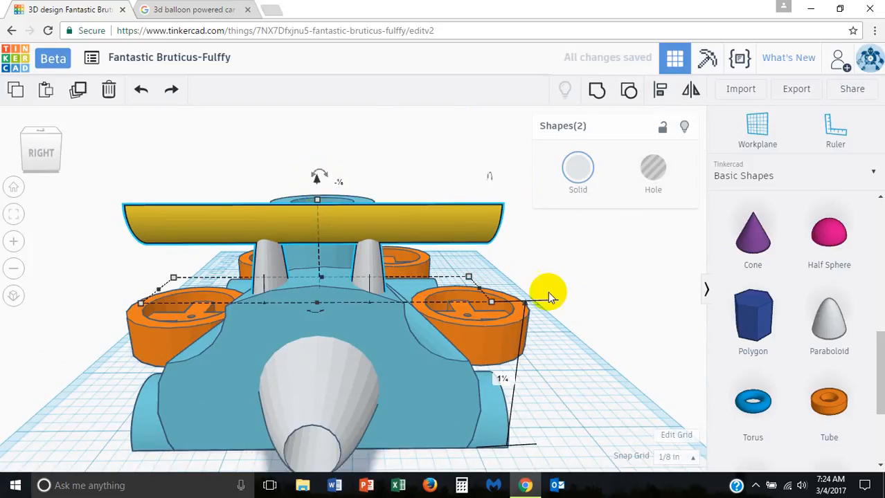
- Set the snap grid to 1/16 in and lower the spoiler and fins together to 1.188 in above the workplane
right_drag(549, 296, 350, 292)
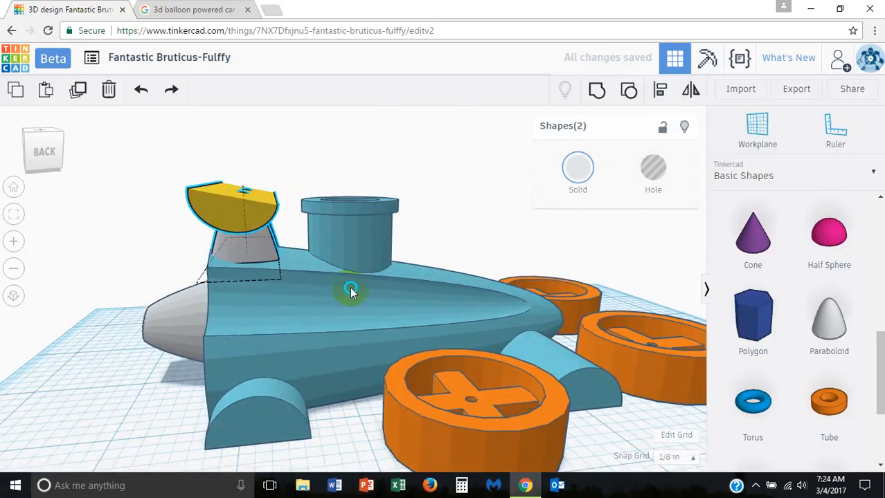
scroll(312, 246, up, 5)
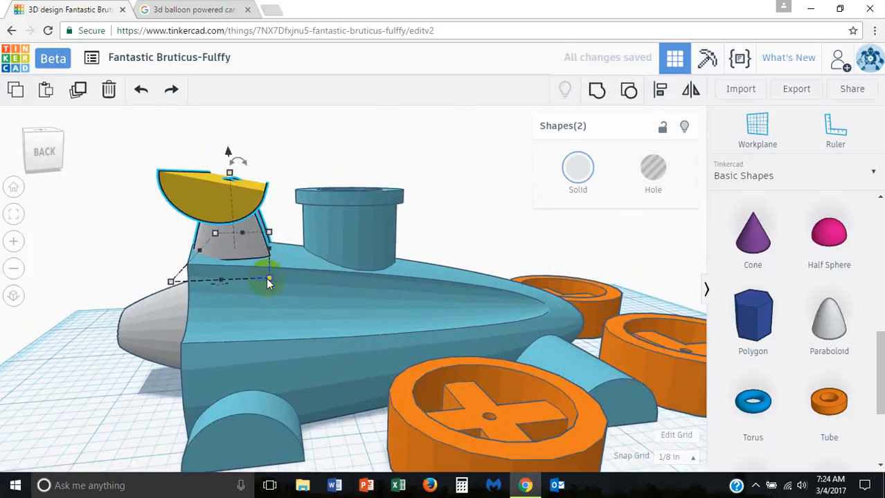
right_drag(440, 260, 473, 266)
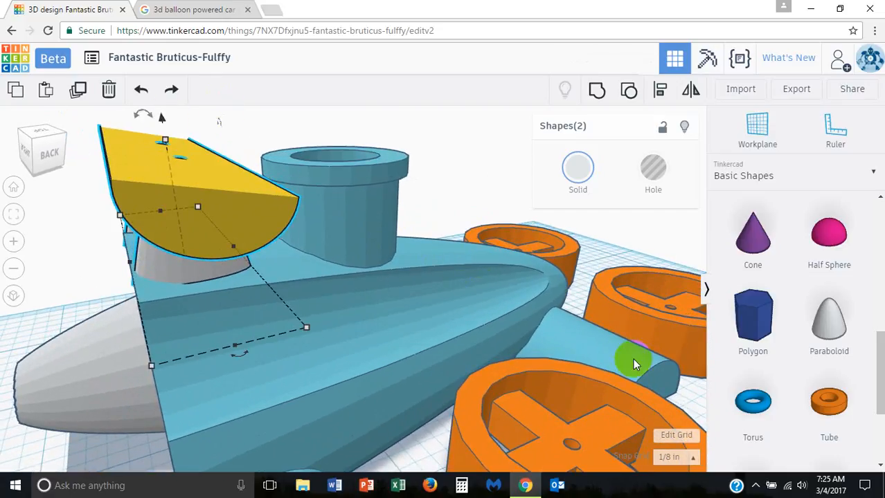
click(692, 460)
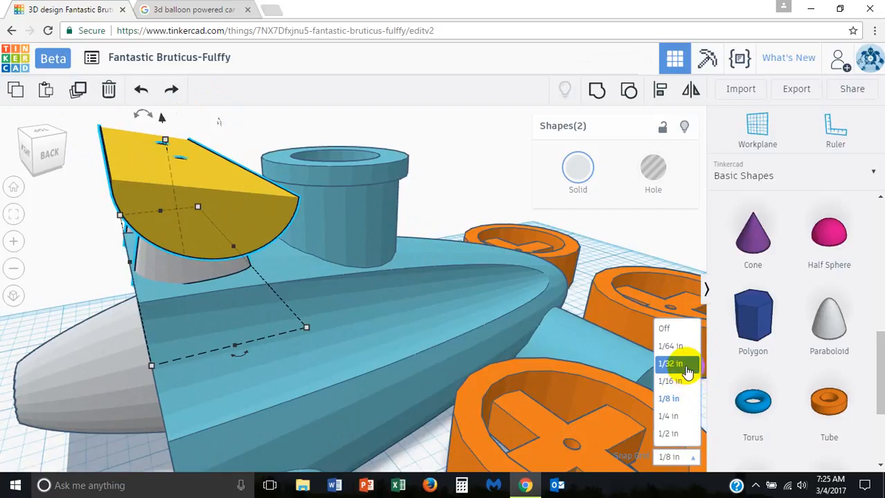
click(668, 380)
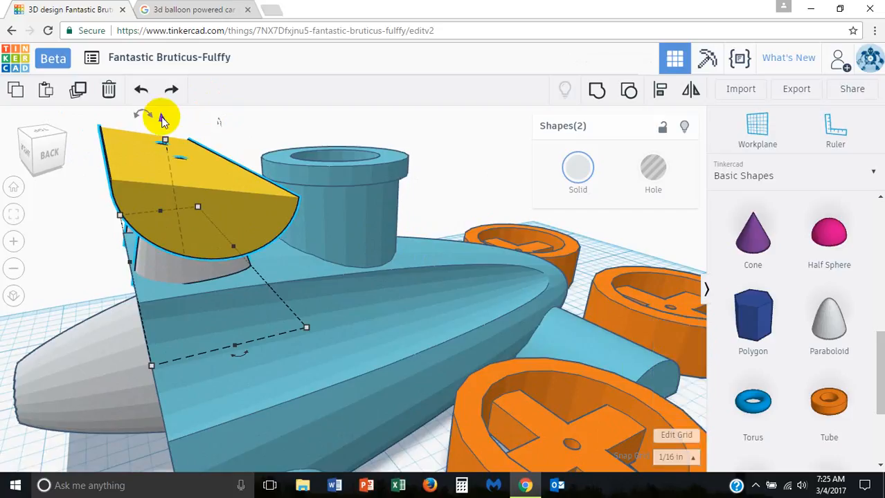
drag(163, 115, 163, 130)
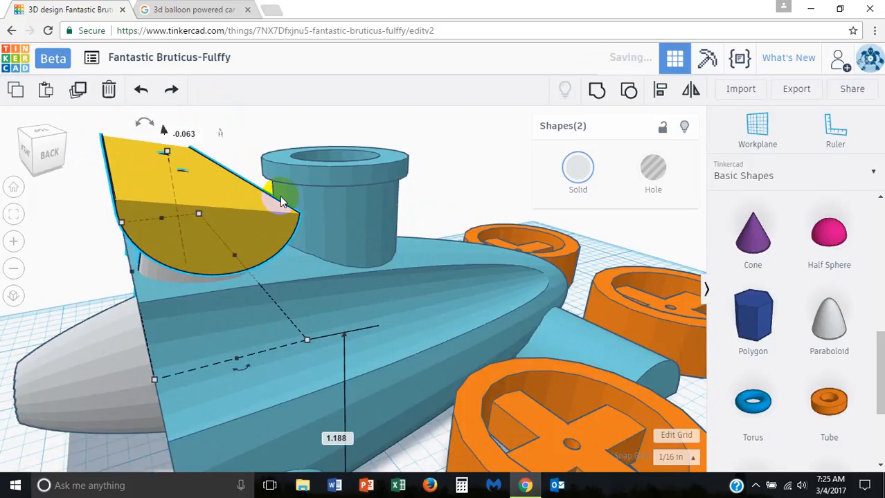
scroll(168, 174, up, 3)
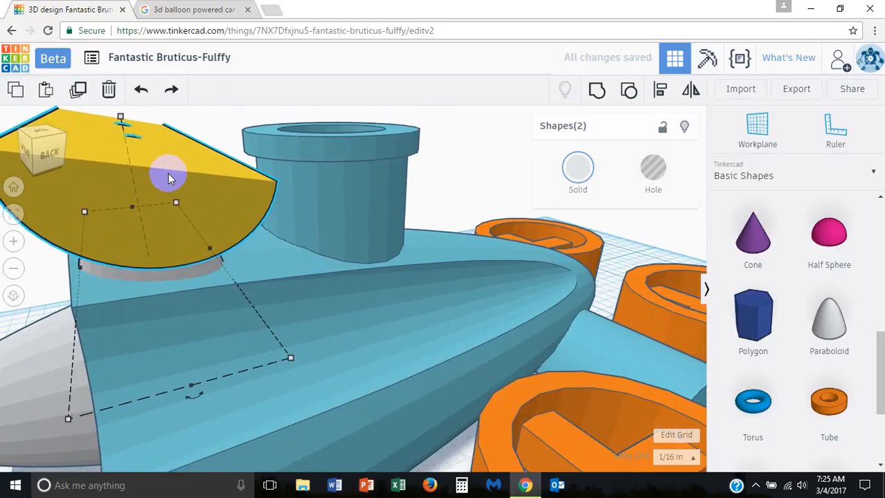
click(66, 147)
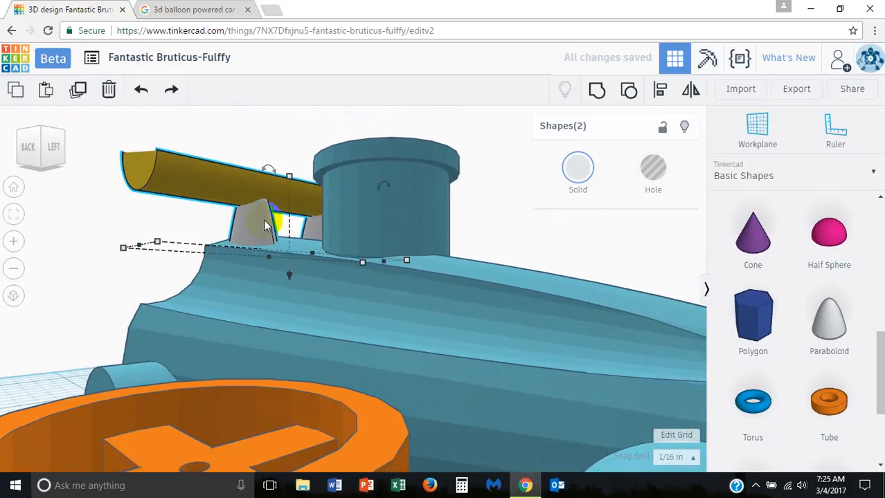
- Select the yellow spoiler on its own and adjust its height to 1 5/8 in above the workplane, resting on the fins
right_drag(102, 224, 145, 211)
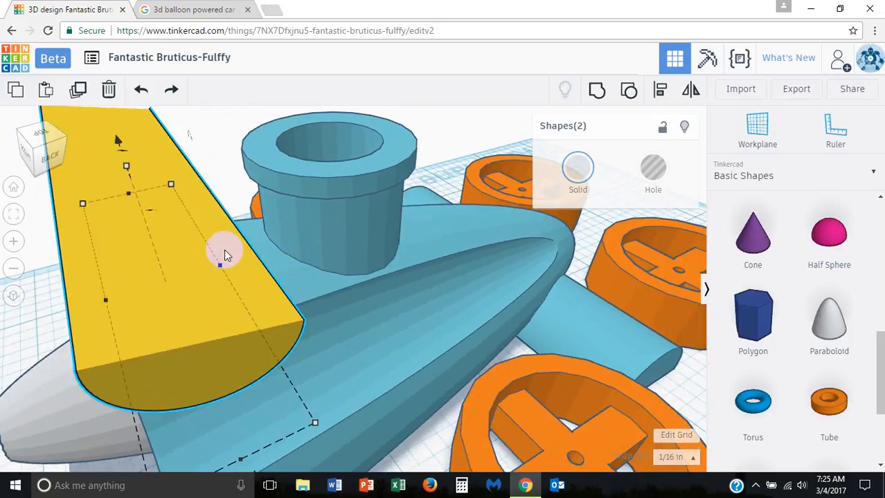
click(278, 250)
scroll(278, 250, down, 3)
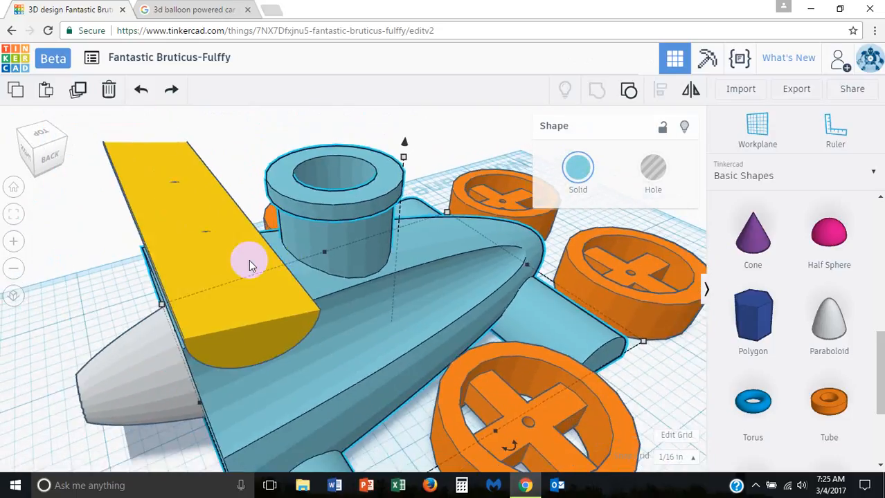
click(254, 308)
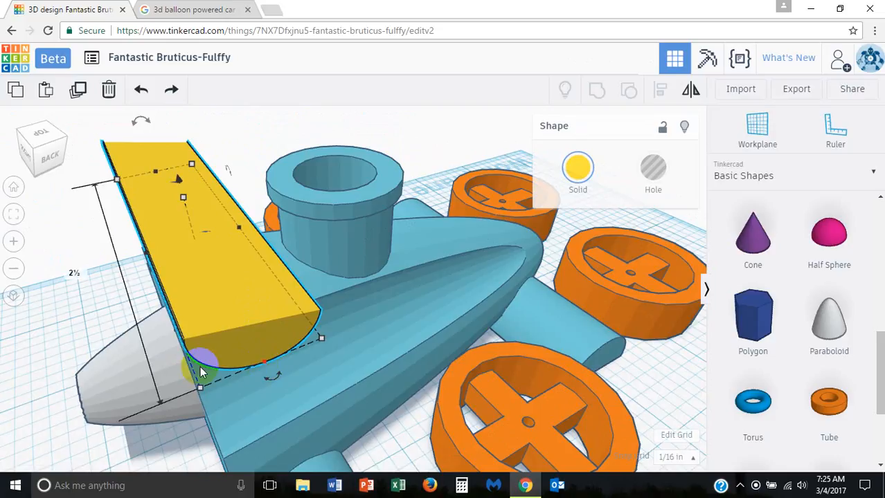
right_drag(197, 356, 200, 289)
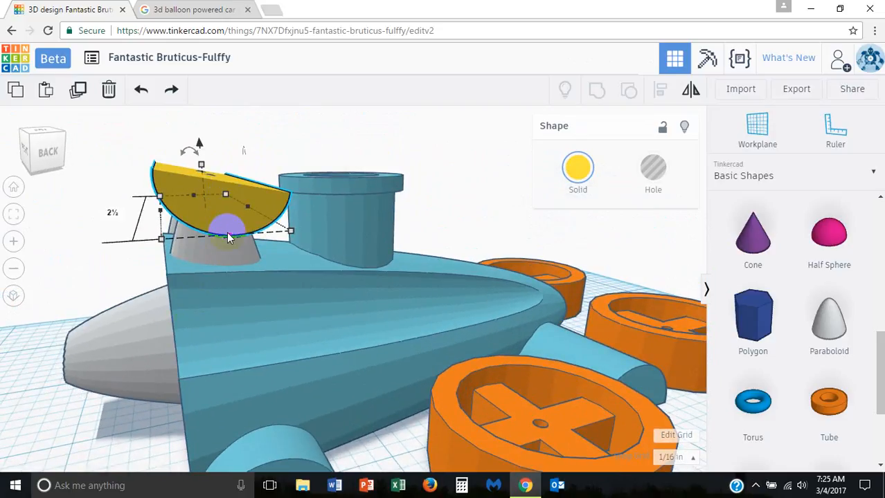
drag(201, 166, 195, 182)
right_drag(195, 182, 268, 192)
drag(259, 174, 257, 162)
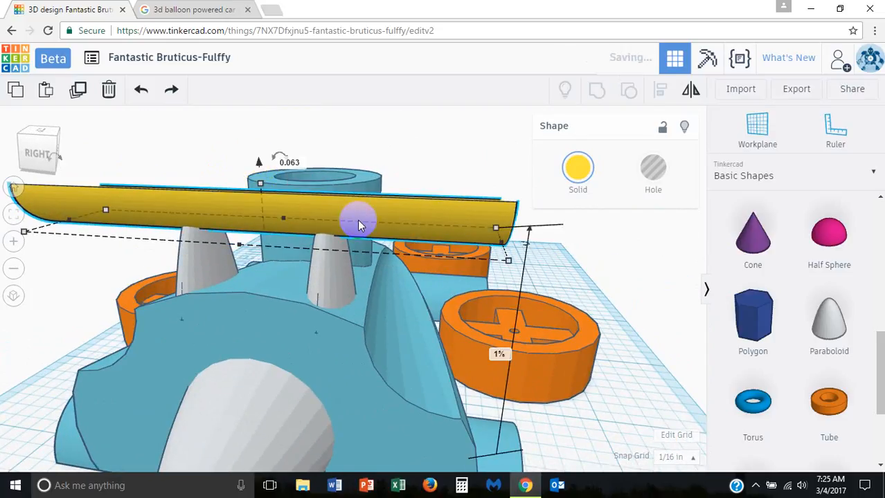
- Set the snap grid to 1/4 in and shorten the yellow spoiler by 1/4 in at each end
right_drag(355, 219, 468, 305)
click(320, 242)
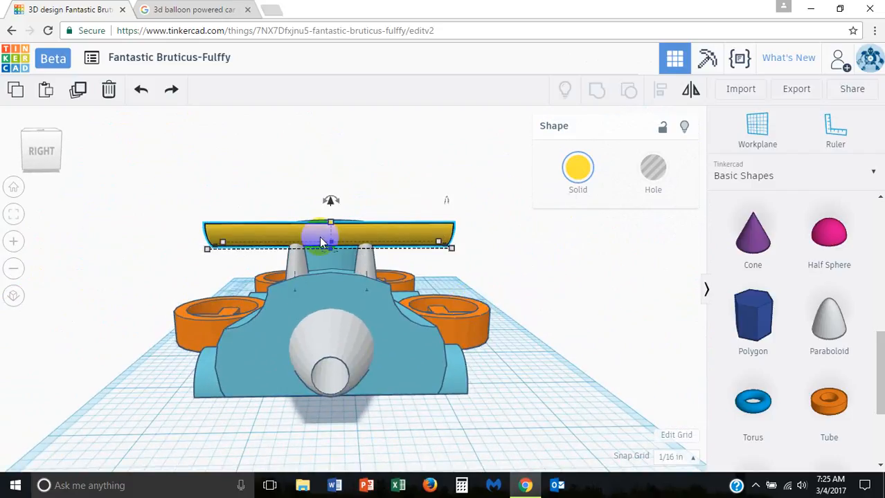
right_drag(410, 250, 432, 271)
scroll(420, 279, up, 4)
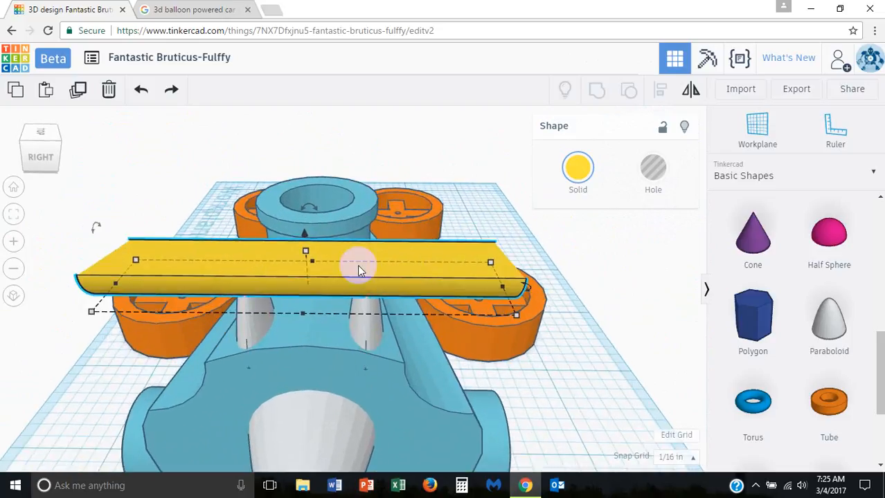
click(502, 287)
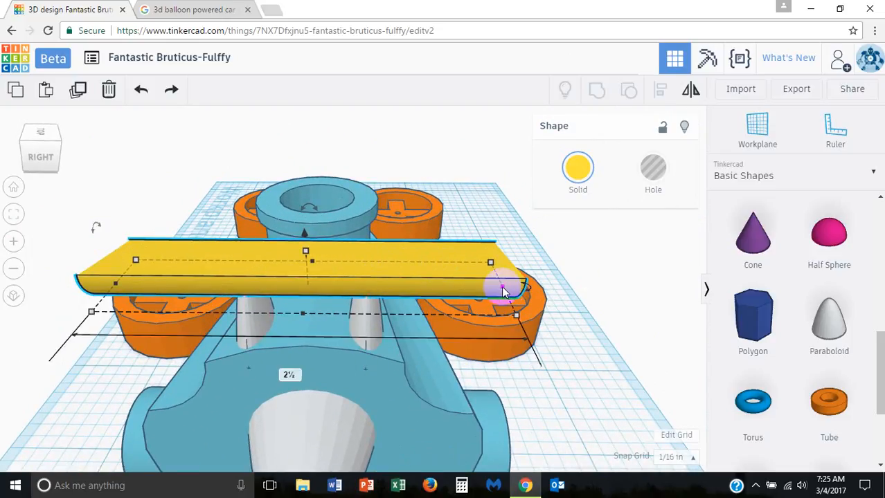
click(686, 457)
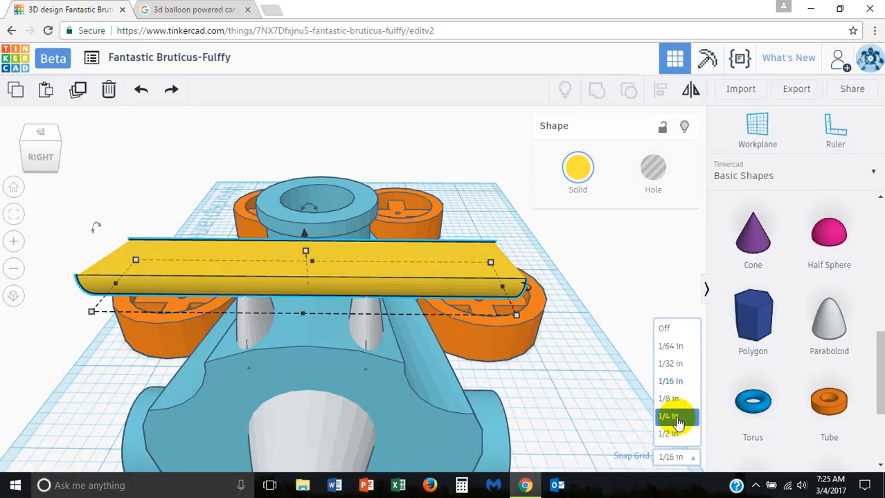
click(668, 417)
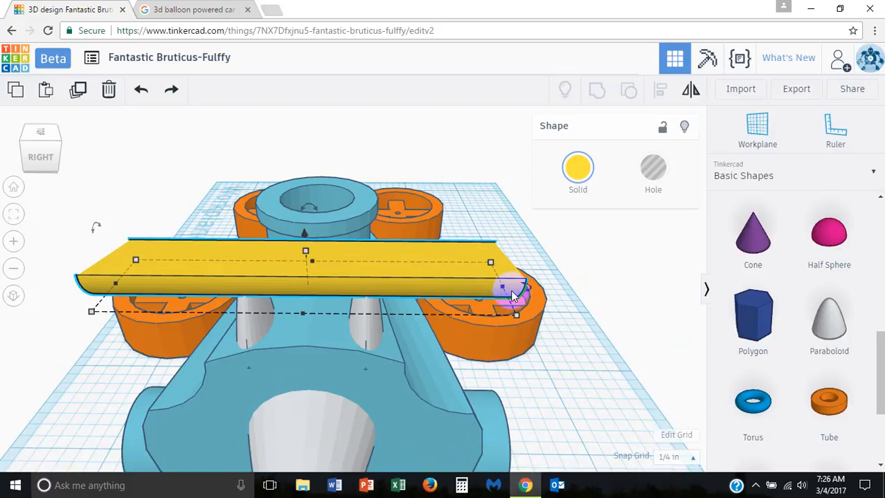
click(504, 288)
drag(497, 289, 474, 289)
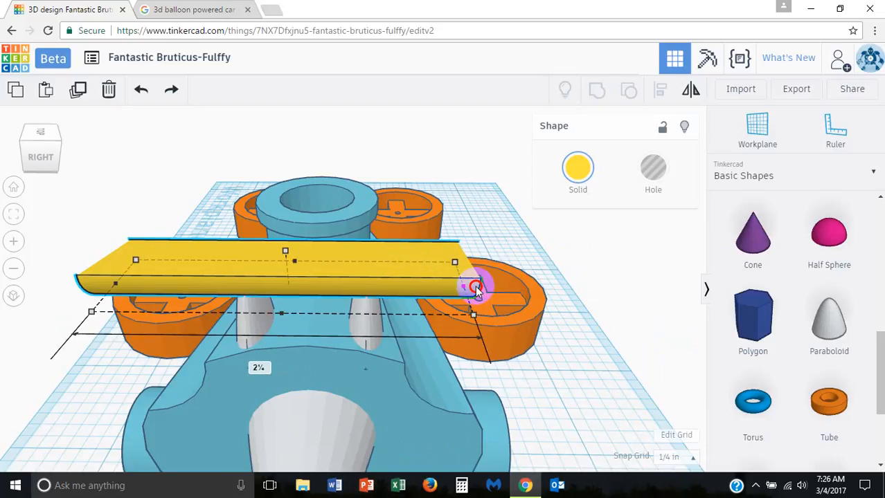
drag(114, 286, 152, 284)
mouse_move(524, 319)
right_down()
mouse_move(520, 288)
mouse_move(525, 322)
mouse_move(508, 329)
right_up()
drag(463, 297, 435, 301)
right_drag(311, 311, 361, 306)
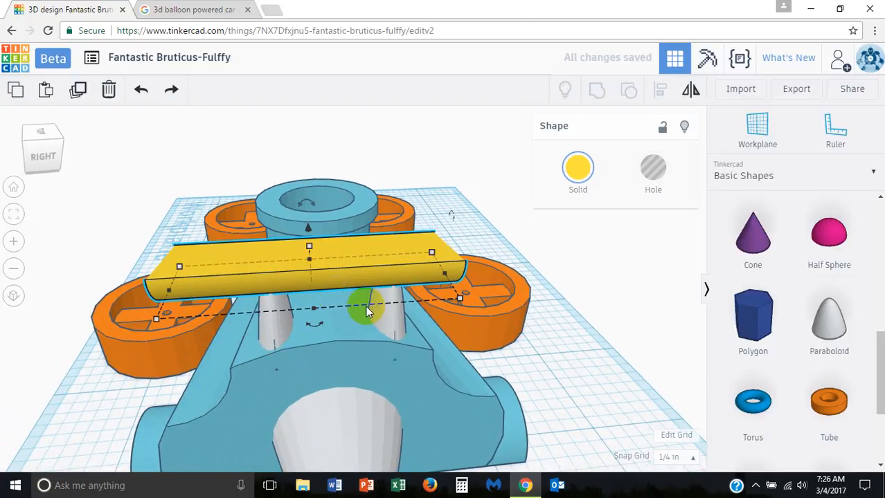
- Set the snap grid to 1/8 in and trim both ends of the spoiler to a length of 1 3/4 in
click(686, 458)
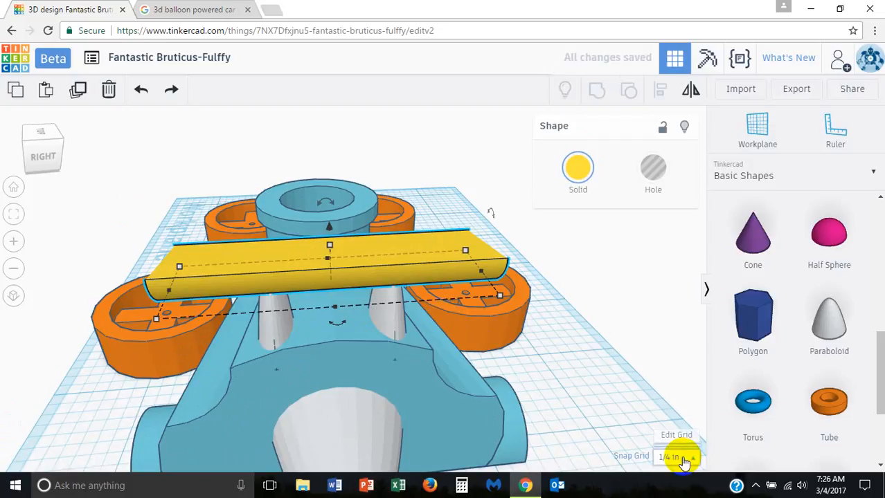
click(683, 400)
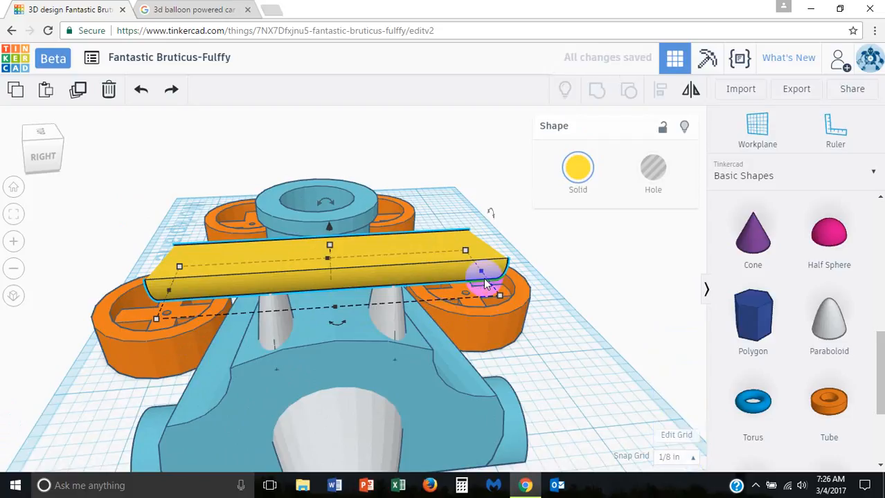
drag(483, 272, 462, 272)
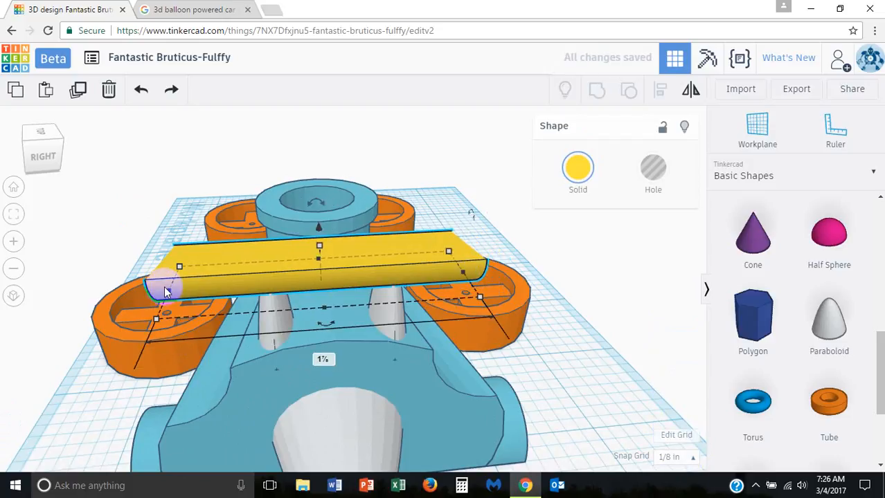
drag(168, 291, 181, 290)
click(484, 336)
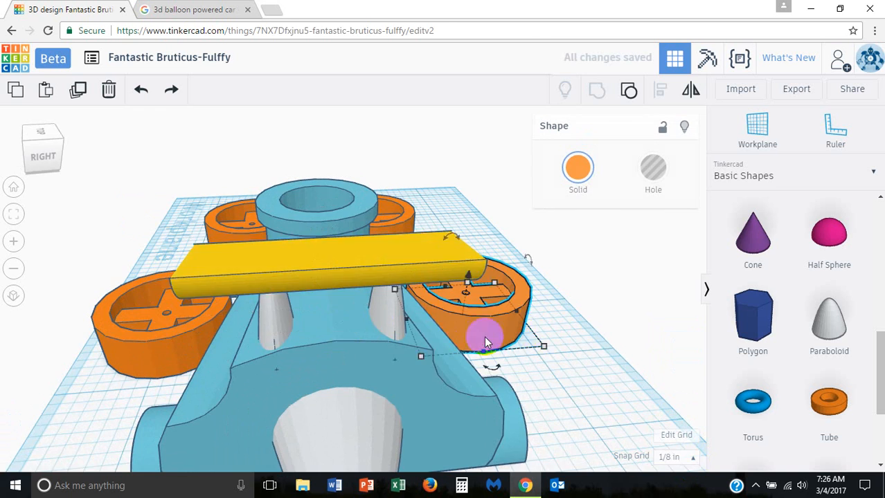
- Duplicate the yellow spoiler and place the copy beside it, toward the vertical tube on the car body
right_drag(539, 336, 263, 263)
click(266, 247)
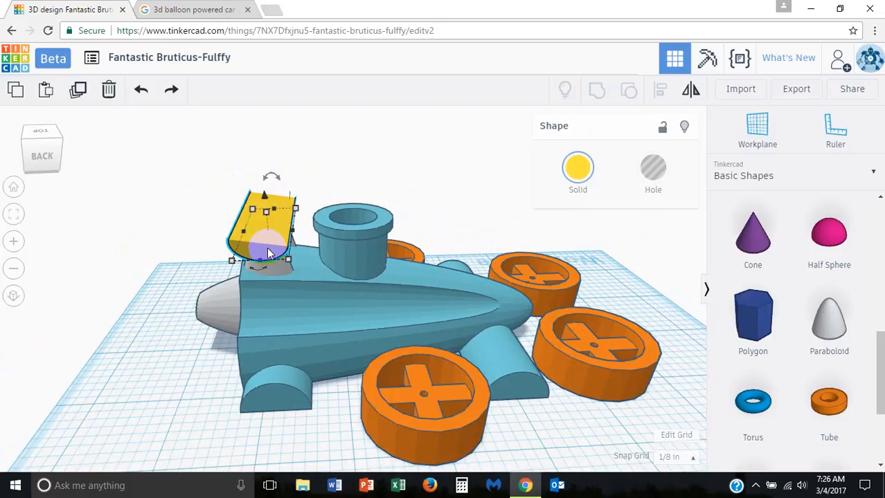
drag(266, 247, 313, 260)
mouse_move(301, 256)
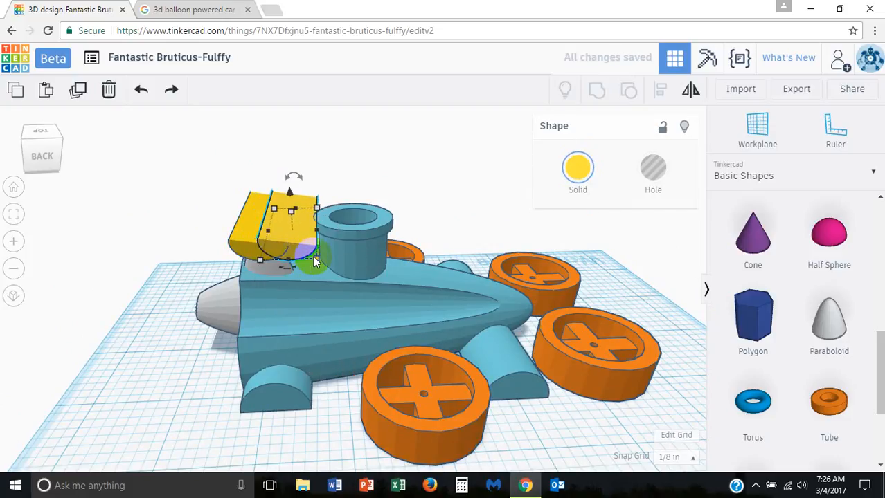
- Scale the spoiler copy down to 0.529 in wide and 1 1/2 in long
scroll(313, 255, up, 5)
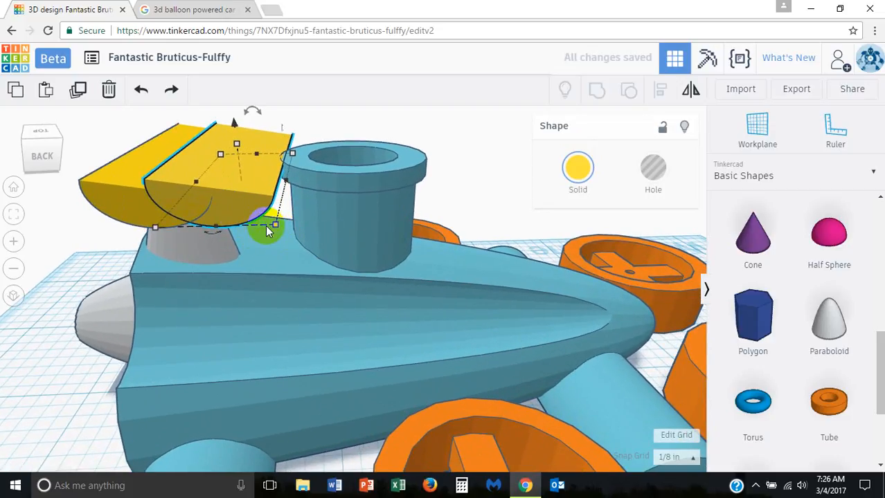
click(274, 225)
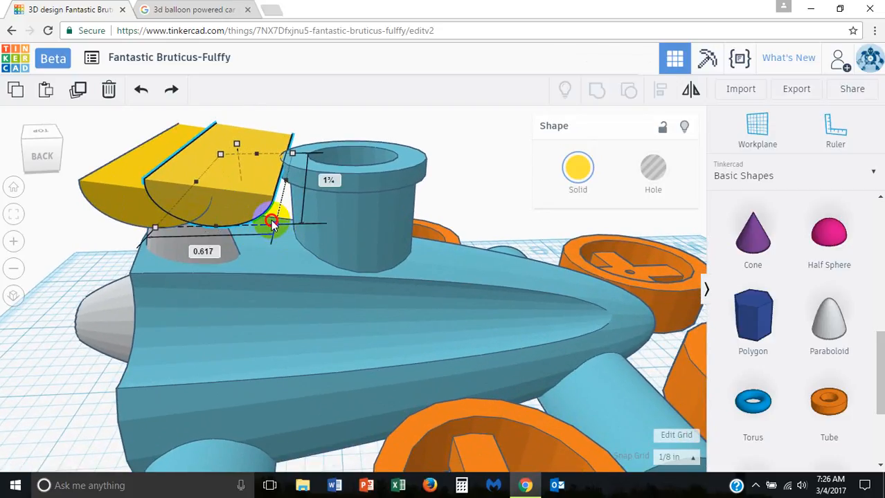
drag(272, 224, 266, 218)
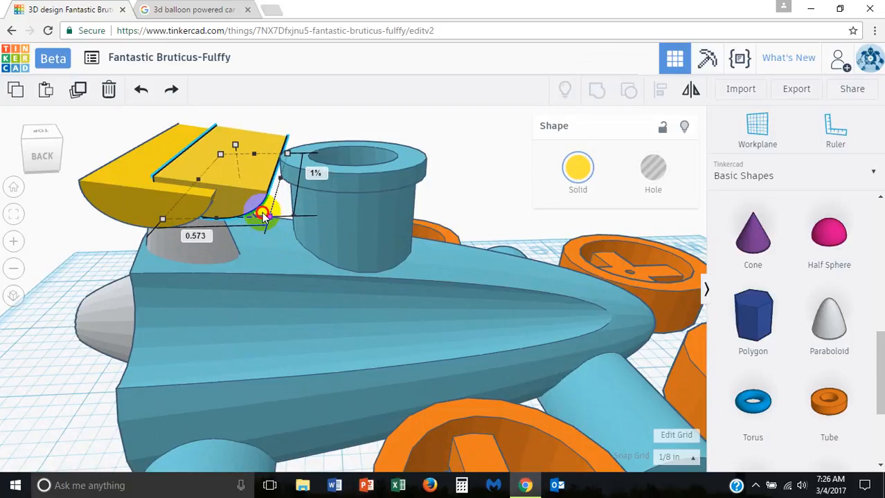
drag(262, 215, 257, 209)
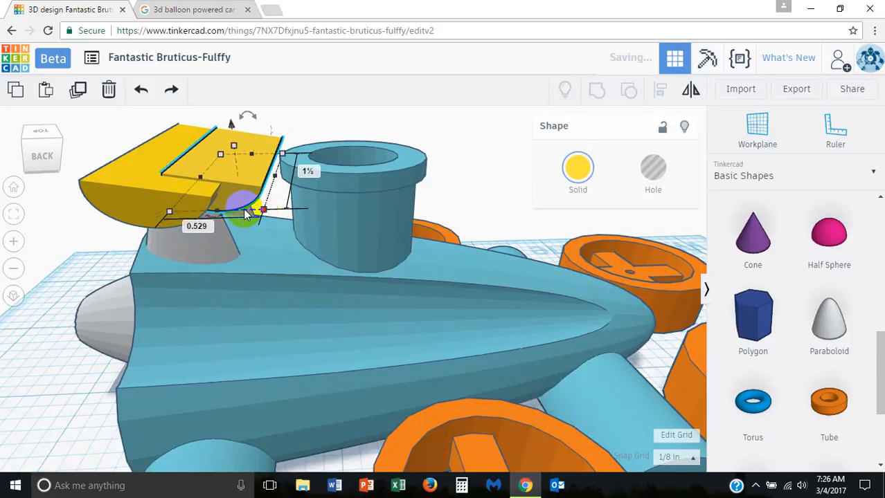
- Stretch the spoiler copy to 2 1/2 in long and move it so it overlaps the original spoiler
right_drag(217, 217, 174, 288)
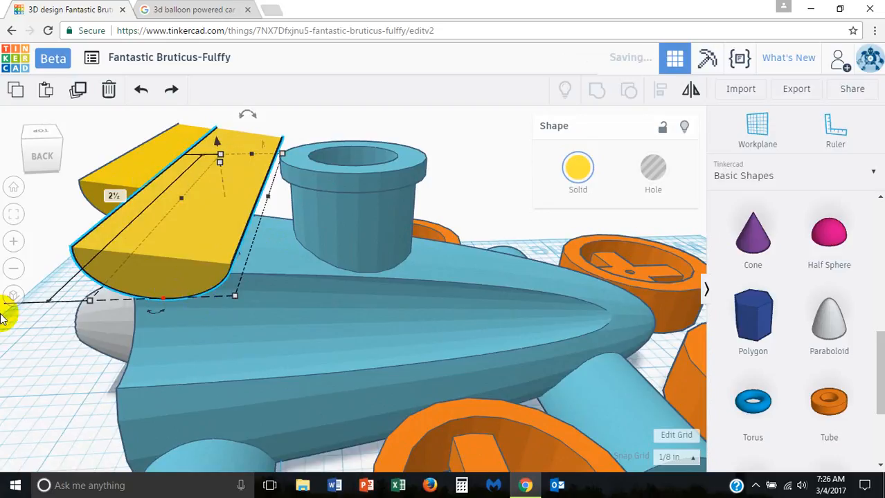
right_drag(7, 311, 198, 317)
drag(329, 205, 257, 217)
right_drag(537, 306, 430, 321)
- Colour the spoiler copy pink, shift it over the yellow spoiler and raise it to 1 3/4 in above the workplane
click(583, 166)
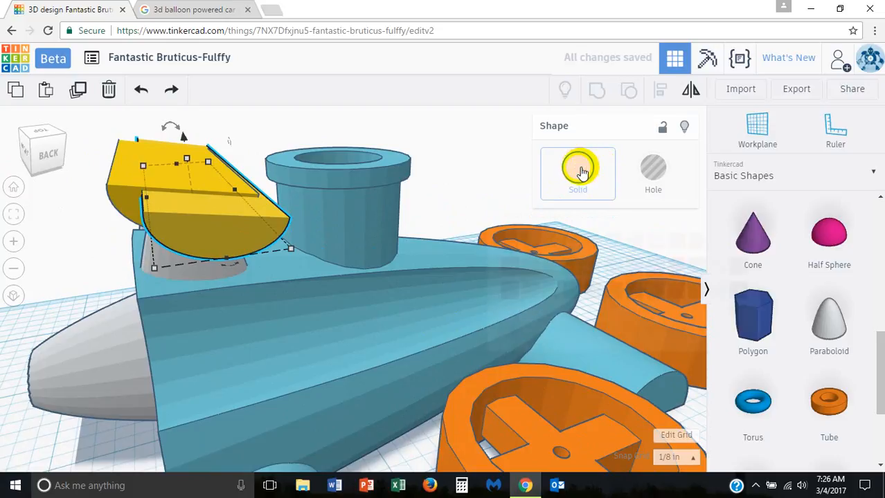
click(676, 266)
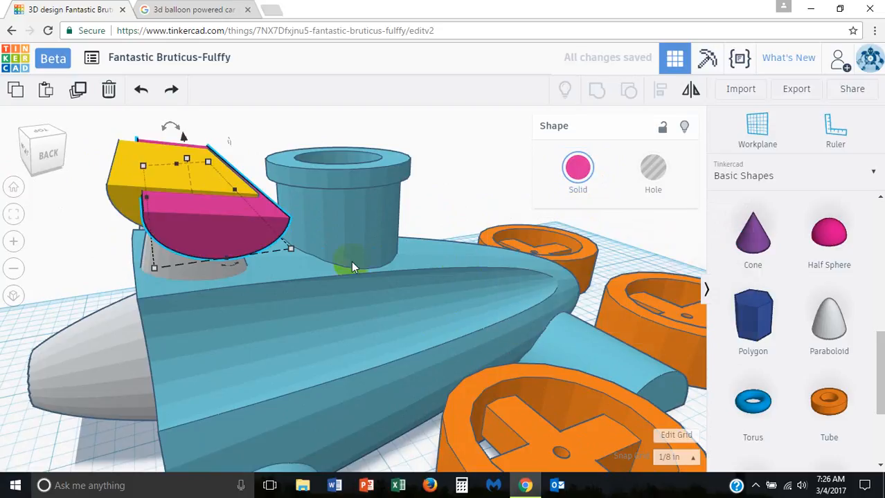
drag(234, 225, 218, 215)
mouse_move(171, 126)
mouse_down()
mouse_move(174, 109)
mouse_move(175, 117)
mouse_up()
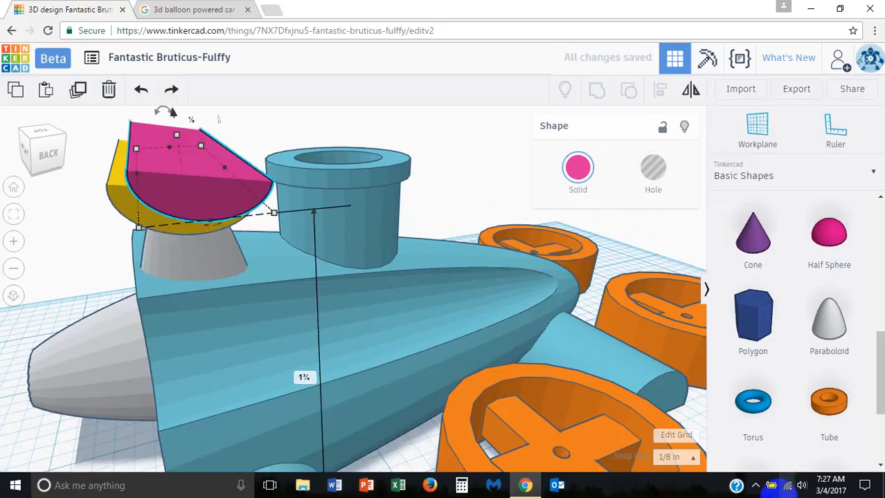
- Set the snap grid to 1/16 in, shift the pink copy toward the rear and lower it to 1.688 in above the workplane
click(672, 457)
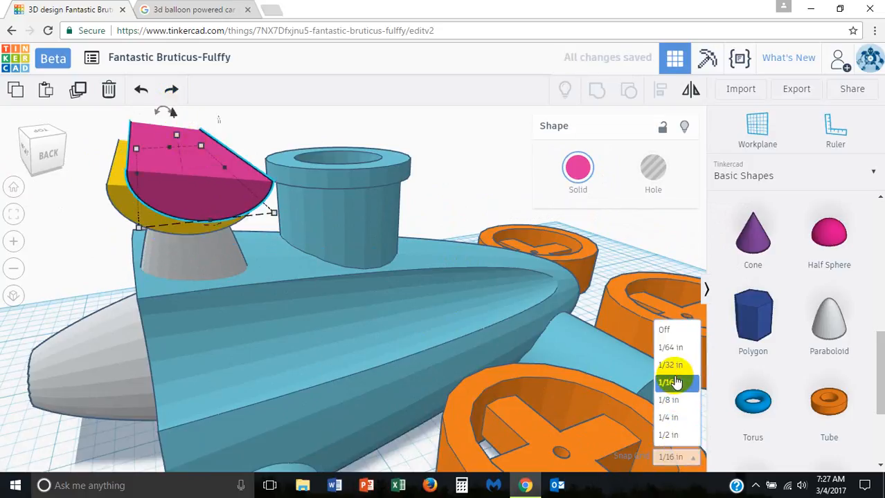
click(675, 383)
mouse_move(216, 190)
mouse_down()
mouse_move(183, 190)
mouse_move(201, 189)
mouse_up()
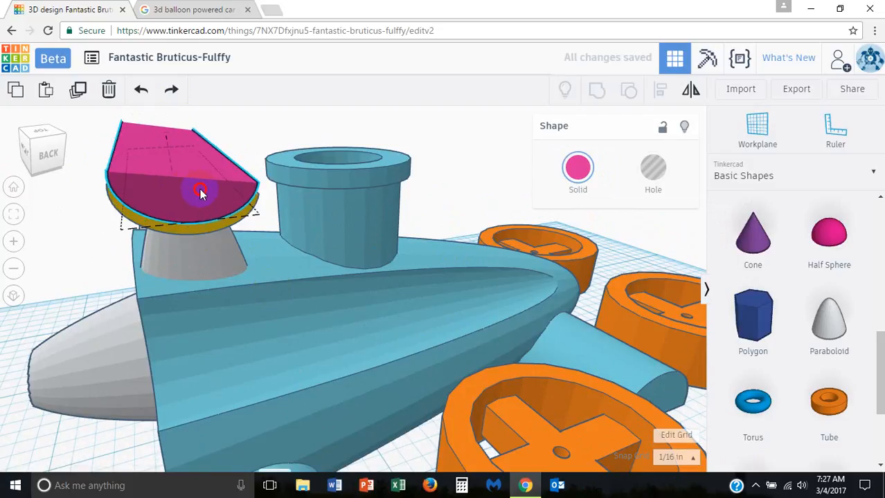
right_drag(273, 263, 267, 254)
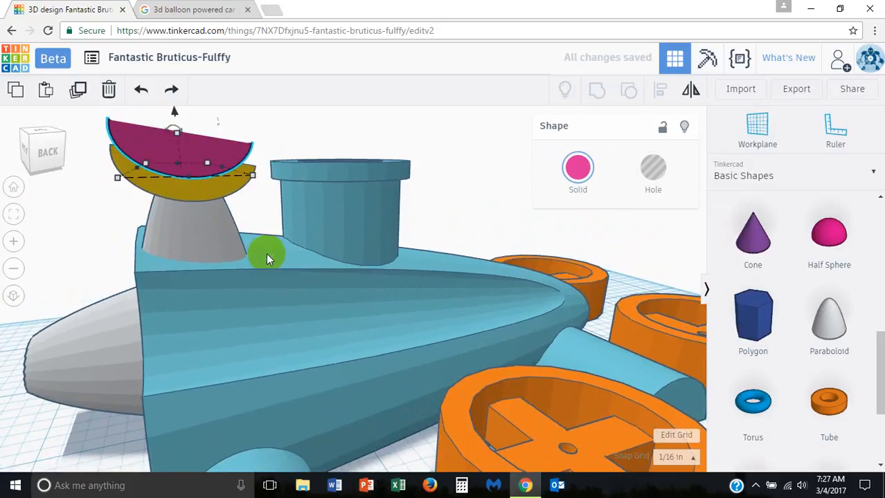
mouse_move(175, 114)
mouse_down()
mouse_move(178, 130)
mouse_move(174, 113)
mouse_move(174, 123)
mouse_up()
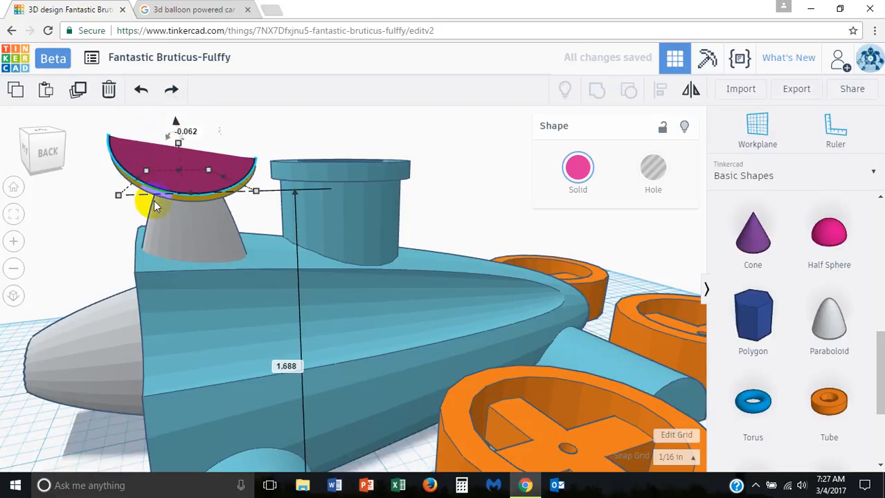
- Narrow the pink copy to 0.466 in and reposition it inside the curve of the yellow spoiler
drag(256, 192, 242, 192)
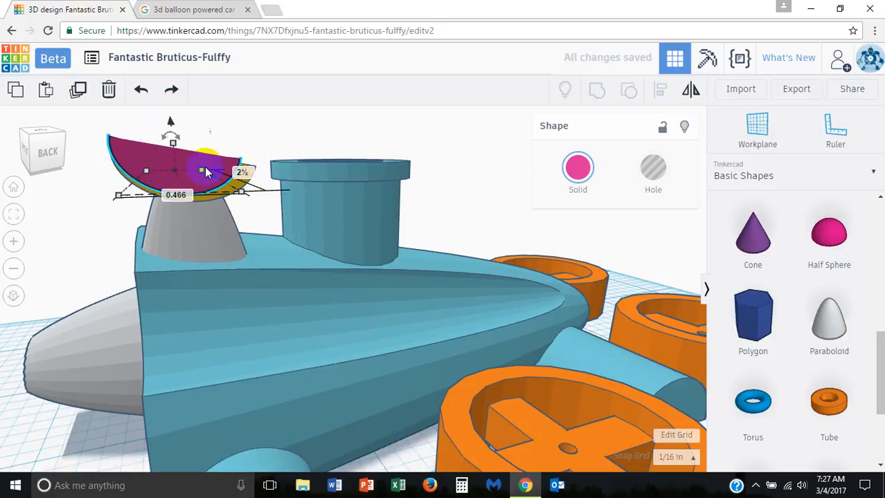
drag(208, 164, 217, 213)
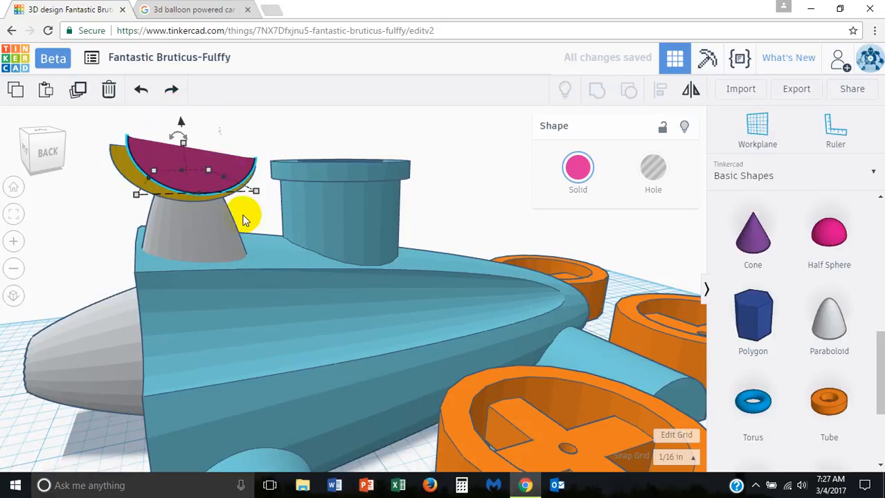
right_drag(249, 222, 247, 219)
click(187, 184)
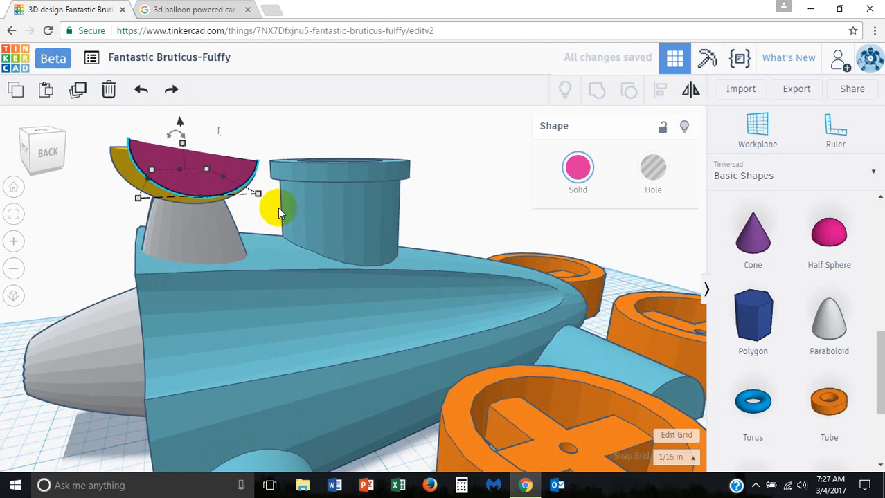
- Centre the pink copy on the yellow spoiler along the car's length with Align
right_drag(287, 197, 464, 284)
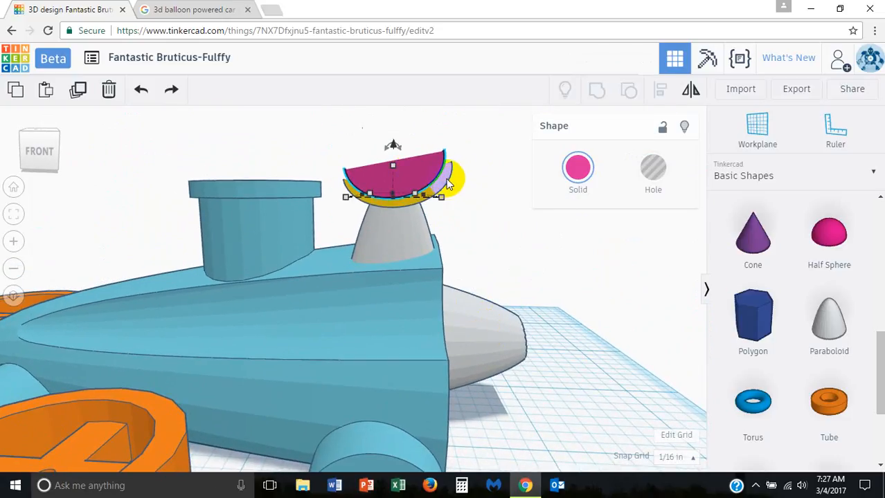
shift+click(448, 182)
right_drag(511, 264, 93, 280)
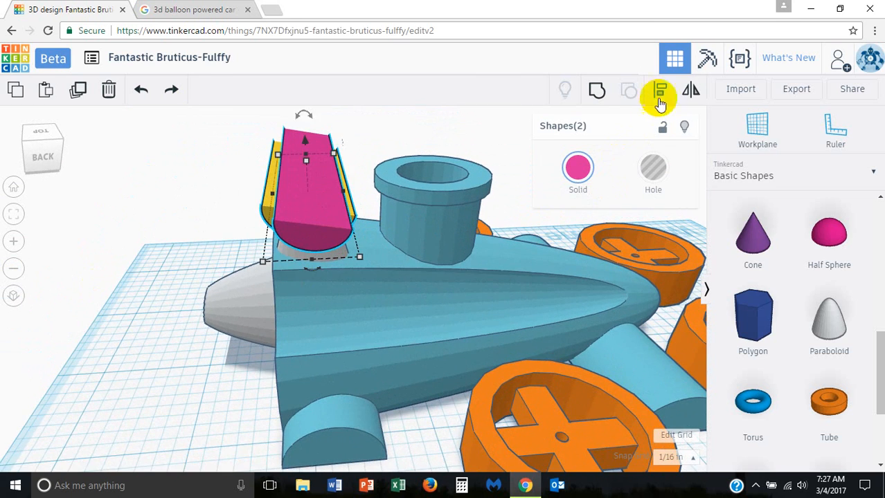
click(660, 89)
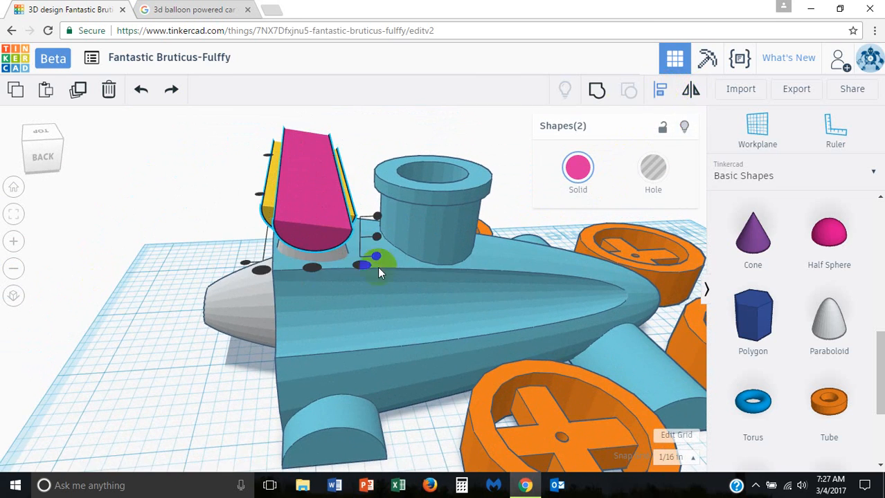
click(315, 270)
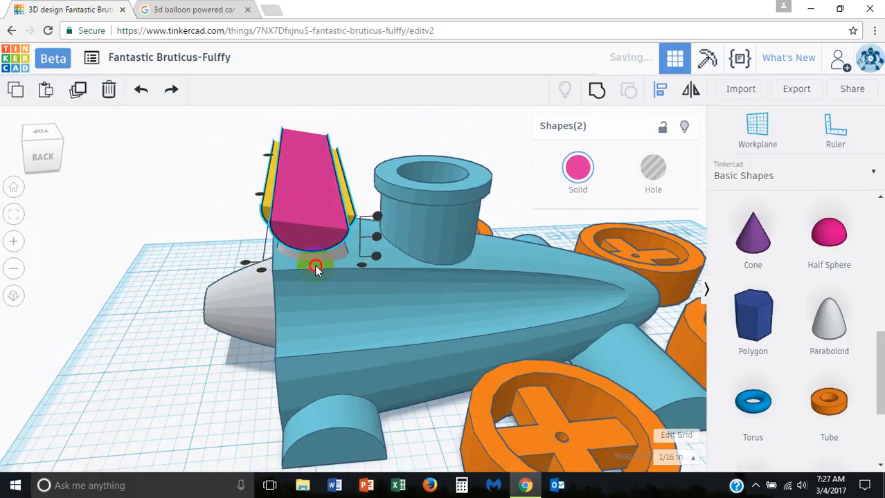
right_drag(218, 276, 259, 280)
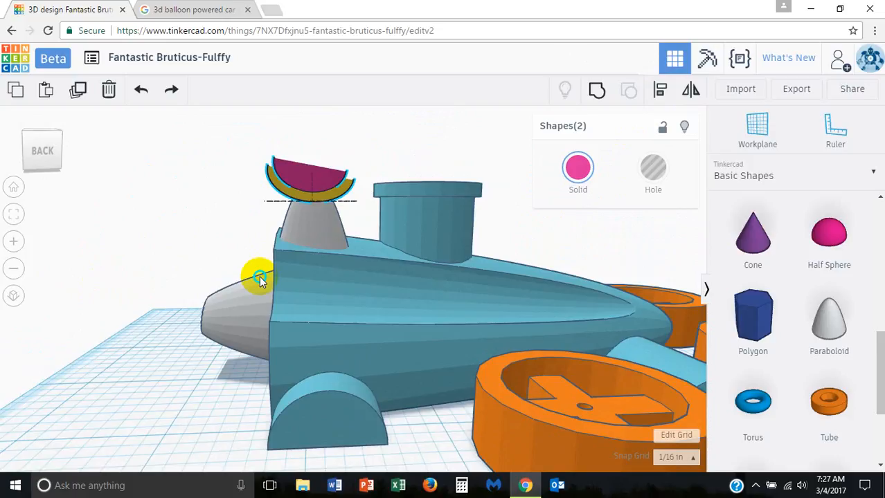
right_drag(261, 278, 261, 277)
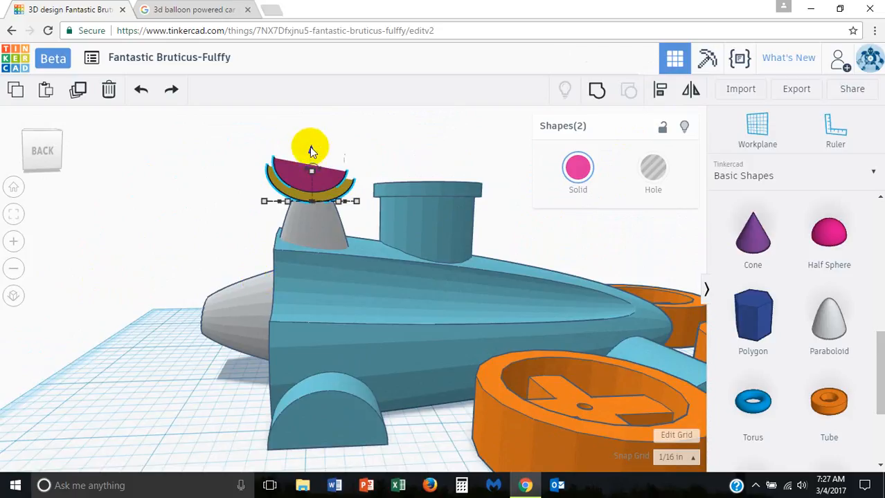
- Turn the pink copy into a hole and group it with the yellow spoiler to hollow the spoiler out
click(657, 173)
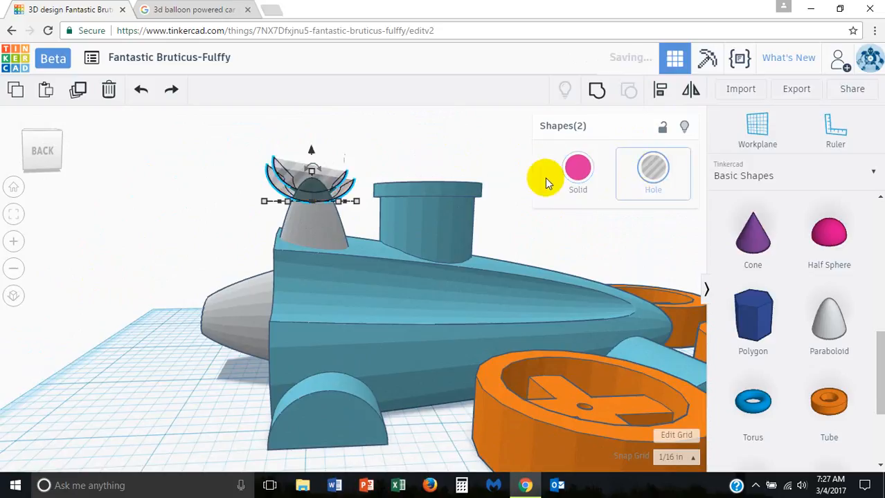
key(ctrl+z)
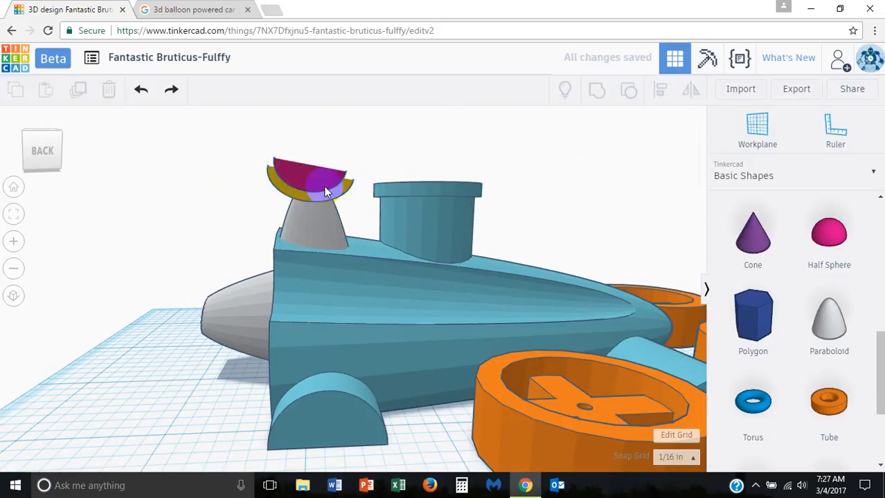
click(315, 173)
click(664, 180)
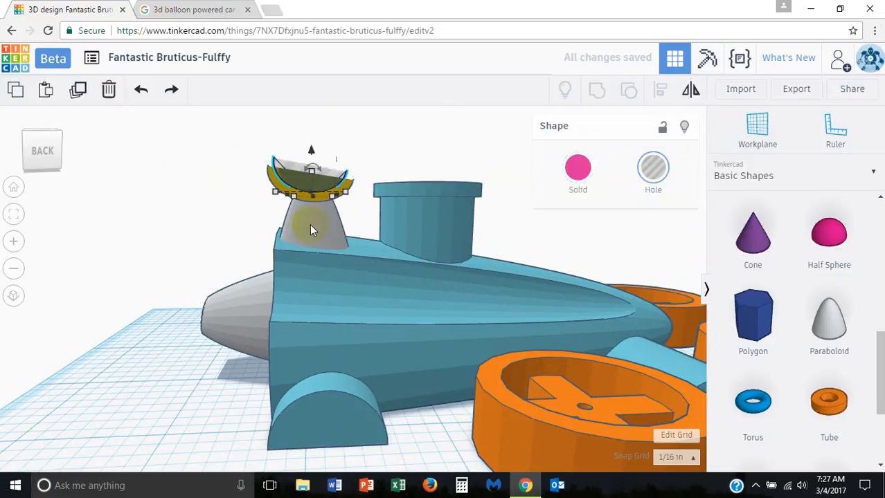
shift+click(353, 186)
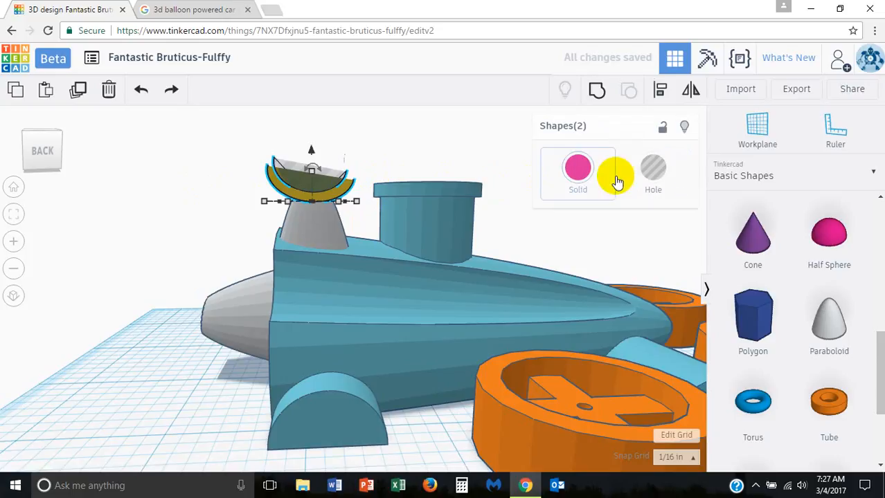
click(597, 91)
click(371, 175)
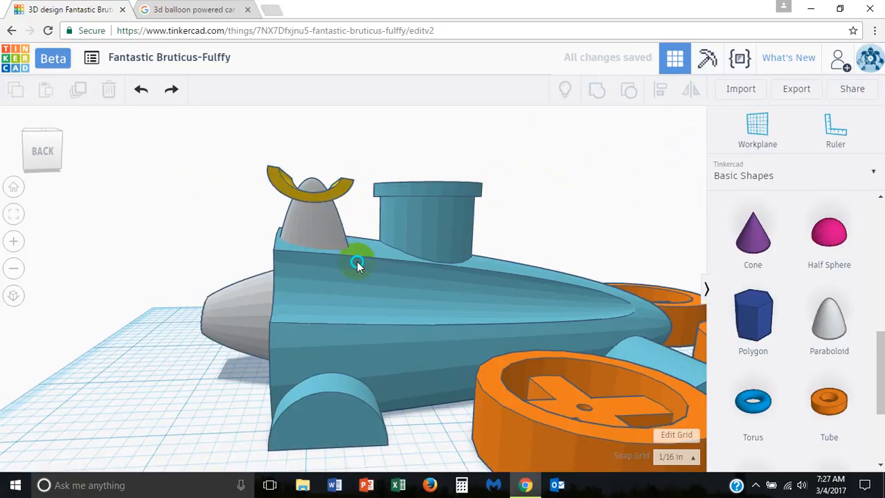
right_drag(356, 261, 429, 329)
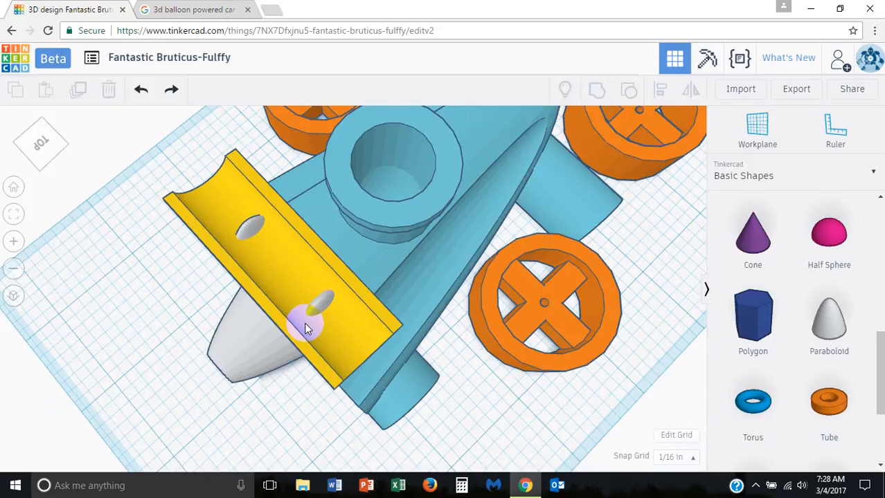
right_drag(369, 315, 297, 291)
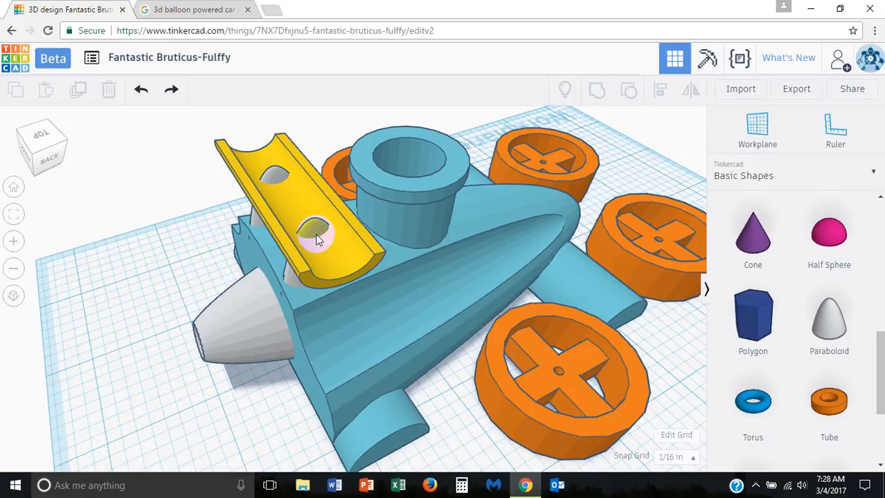
- Undo the grouping with the hole and group the two support fins with the yellow spoiler instead
key(ctrl+z)
click(174, 250)
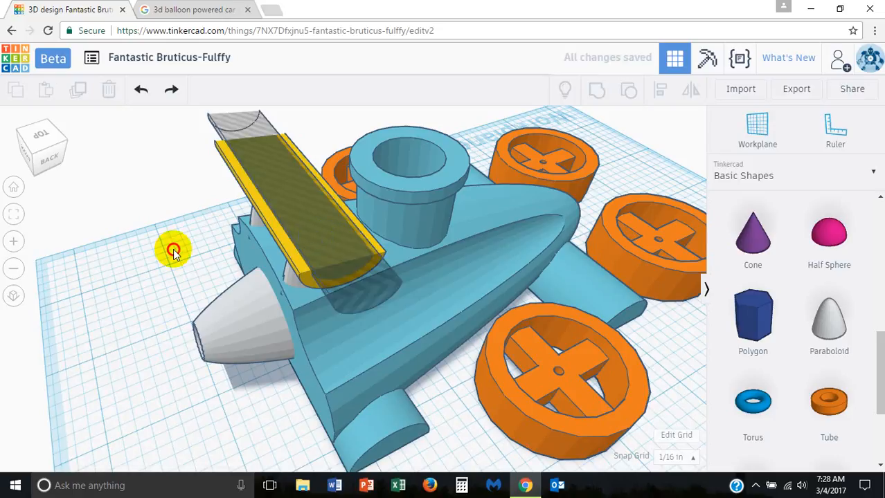
click(224, 250)
right_drag(208, 248, 249, 240)
click(249, 239)
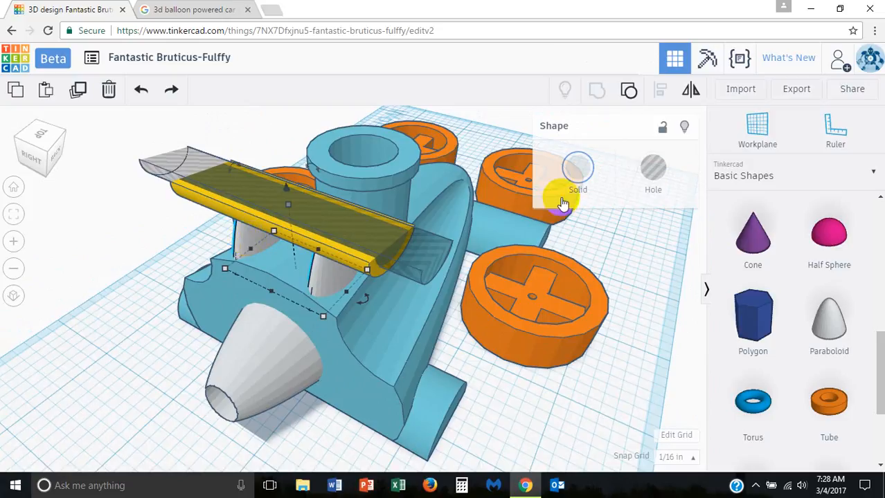
click(221, 270)
click(84, 256)
click(257, 236)
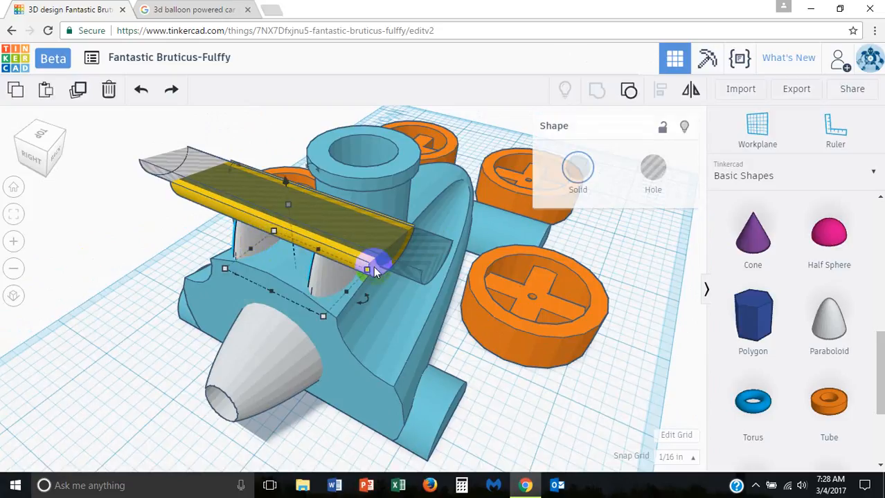
shift+click(246, 215)
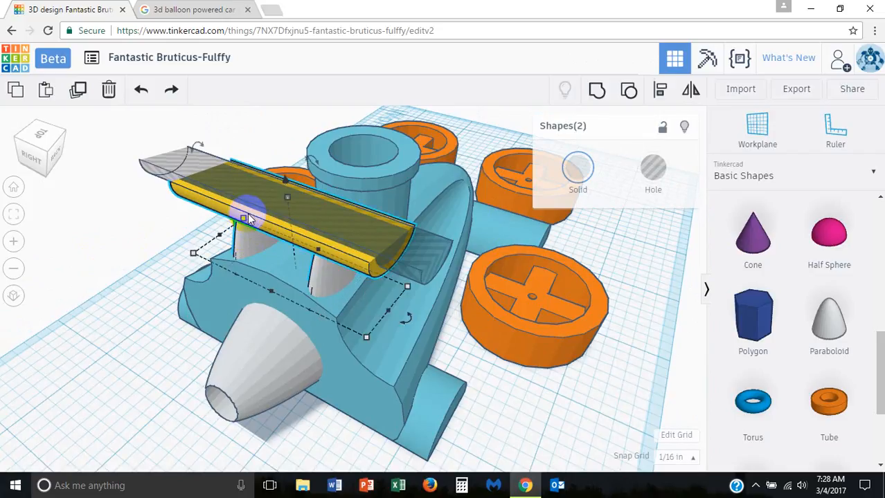
click(596, 95)
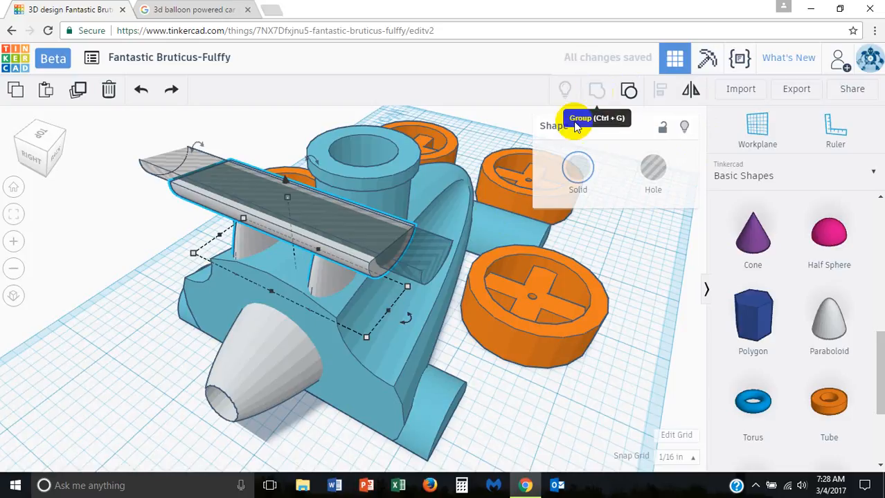
- Group the joined fins and spoiler with the hole copy to cut the curve through both
shift+click(427, 259)
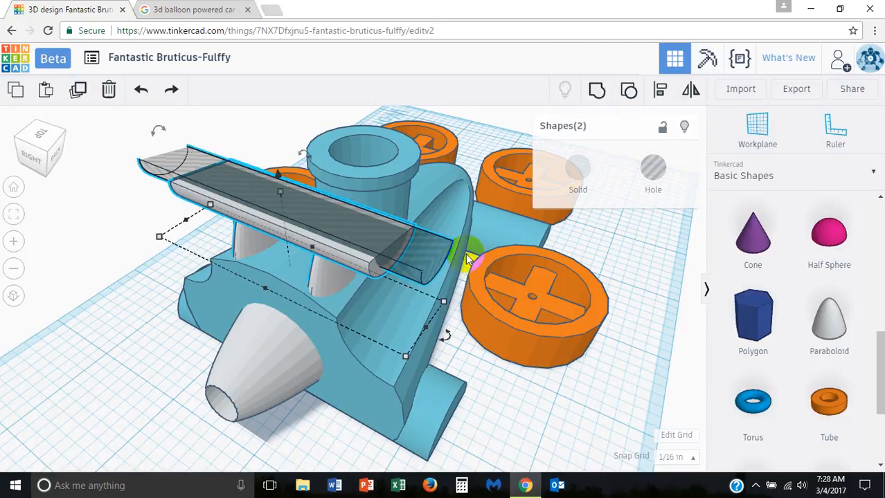
click(595, 93)
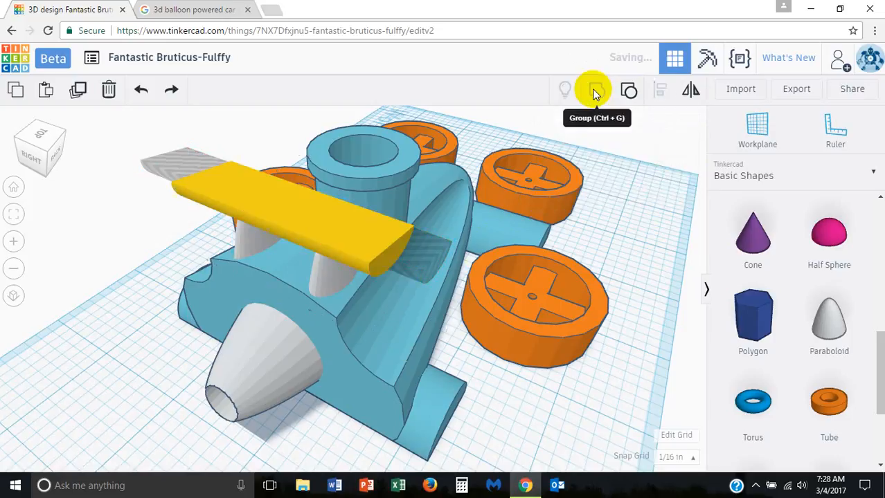
click(141, 254)
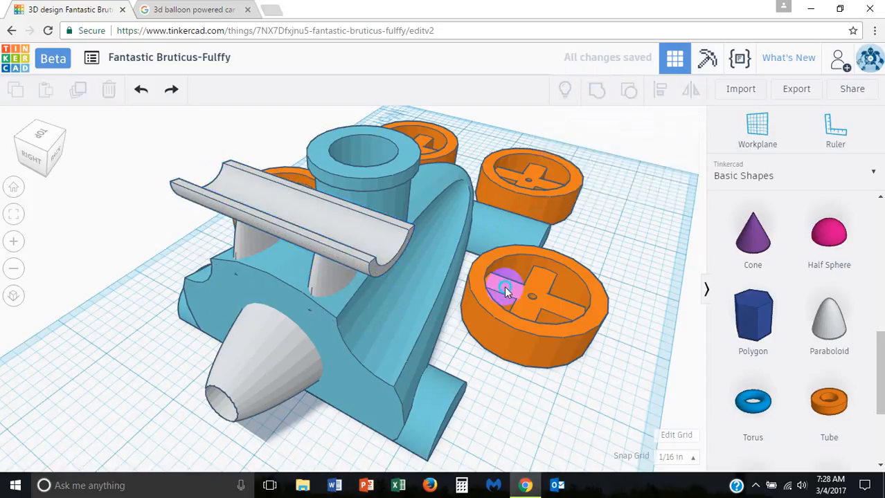
right_drag(505, 288, 368, 250)
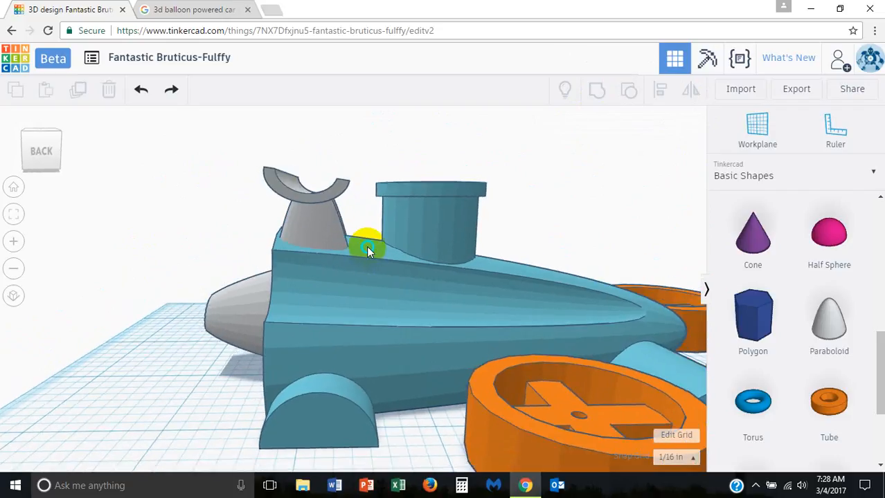
scroll(449, 253, down, 3)
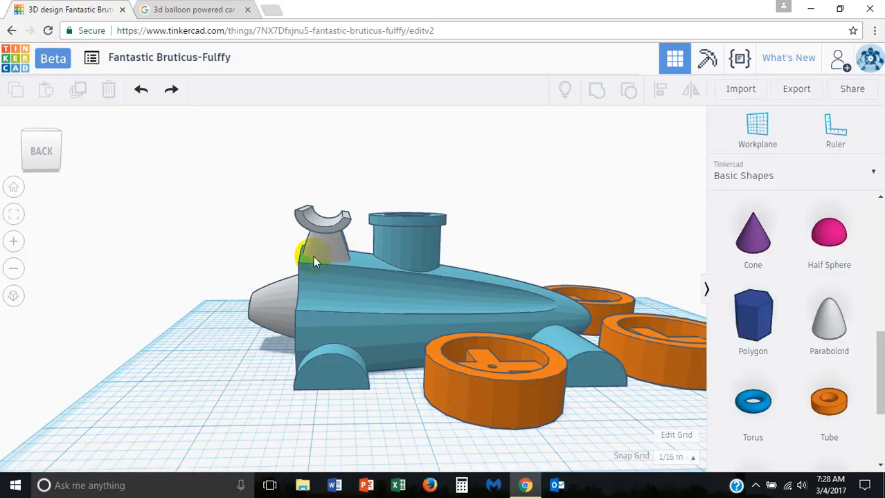
right_drag(290, 257, 291, 291)
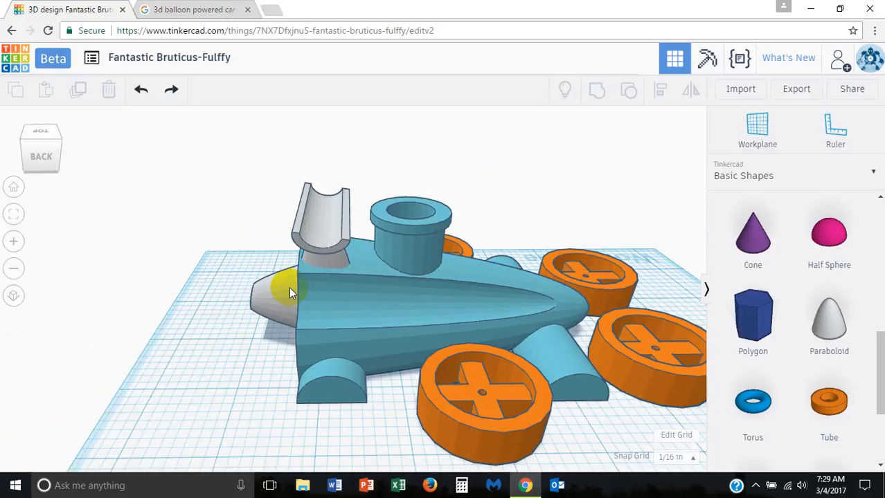
- Undo the groupings, the hole conversion and the last position changes of the pink copy
key(ctrl+z)
key(ctrl+z)
key(ctrl+z)
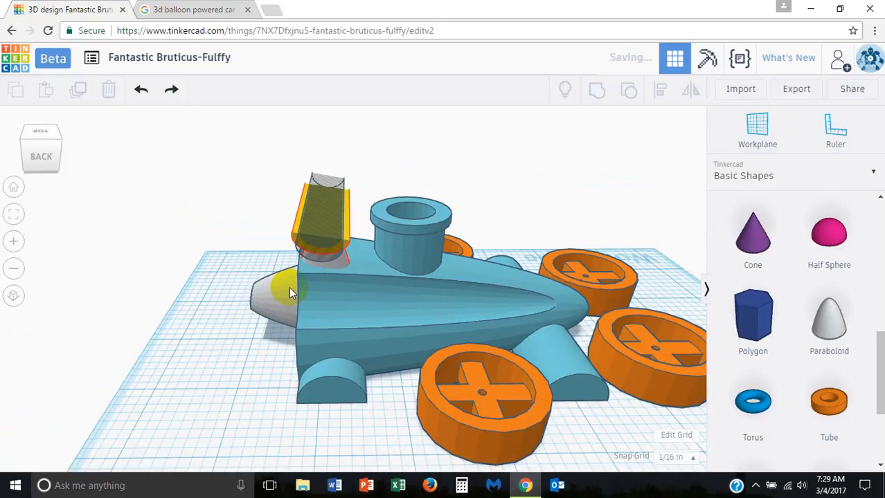
key(ctrl+z)
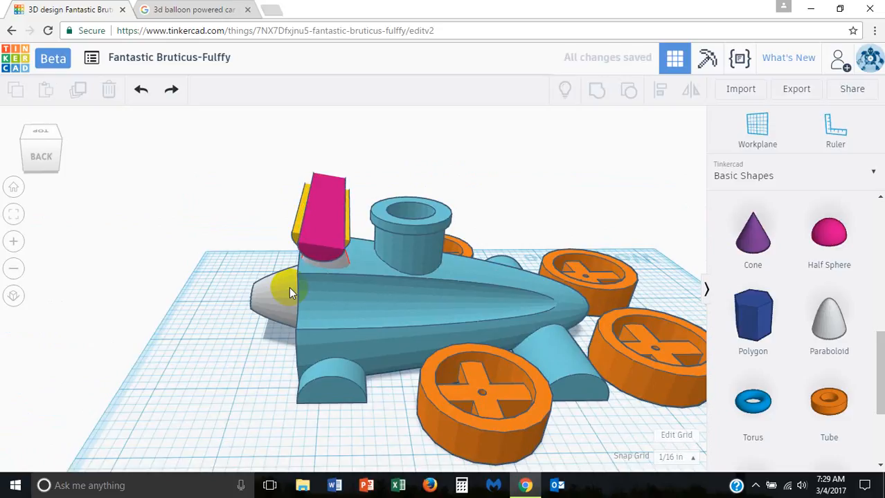
key(ctrl+z)
- Delete the pink copy from the yellow spoiler
click(311, 235)
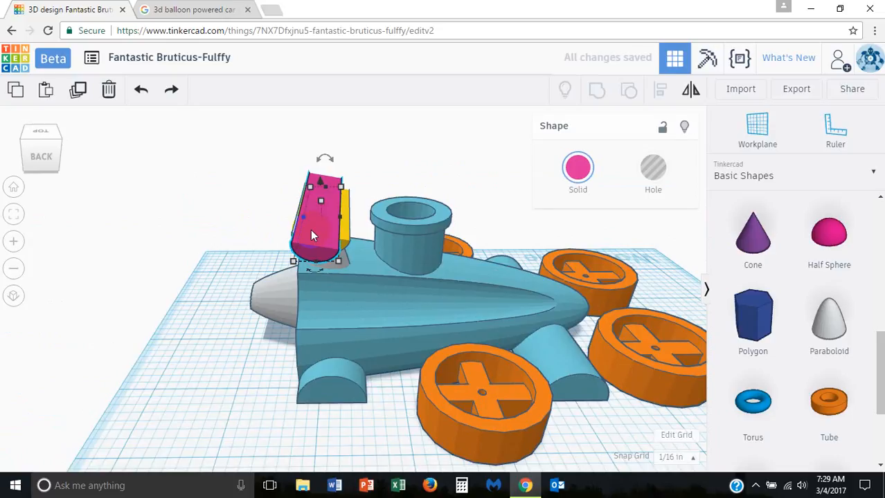
key(Delete)
scroll(311, 268, up, 2)
scroll(312, 270, down, 2)
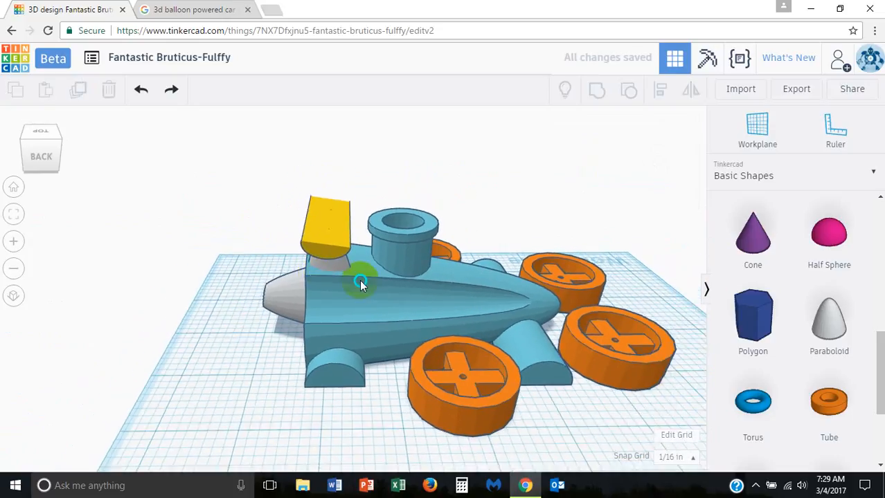
right_drag(359, 280, 353, 248)
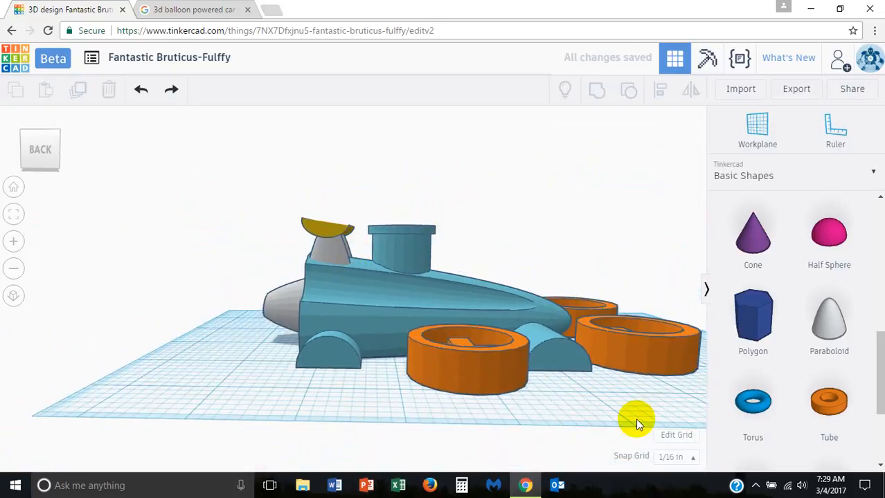